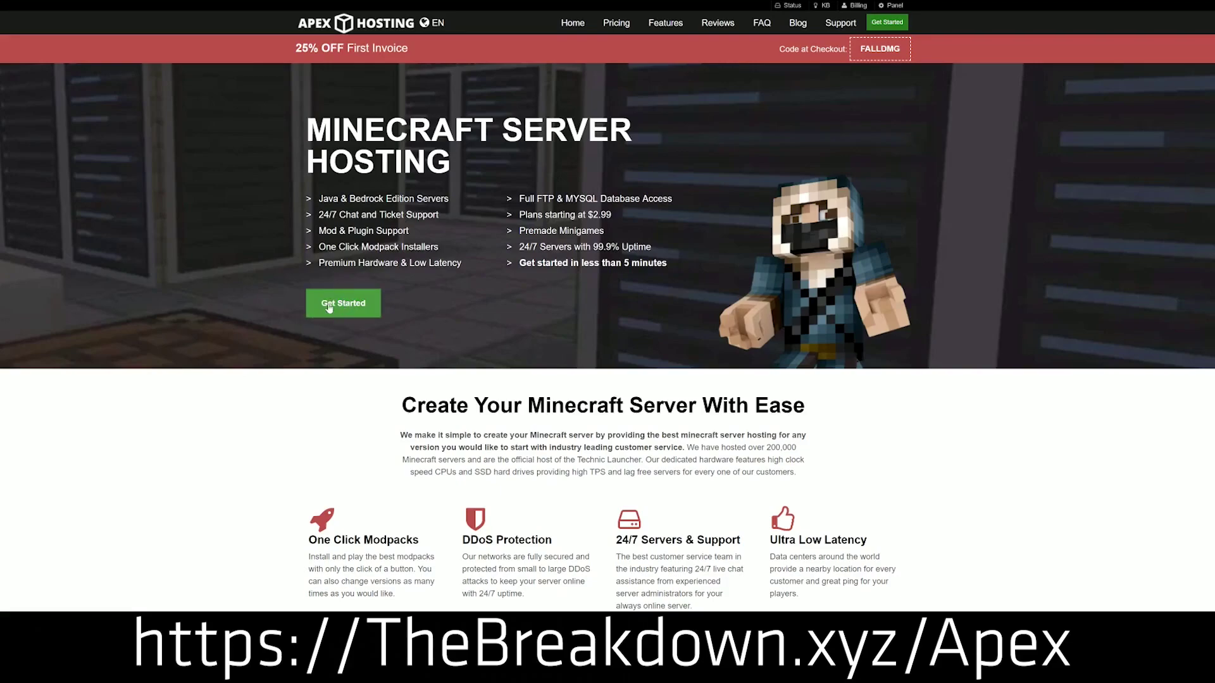
# Review the Apex Hosting feature list, highlighting 24/7 Servers & Support, Automated Backups and Instant Setup
pyautogui.scroll(-2, 475, 372)
pyautogui.scroll(-2, 475, 371)
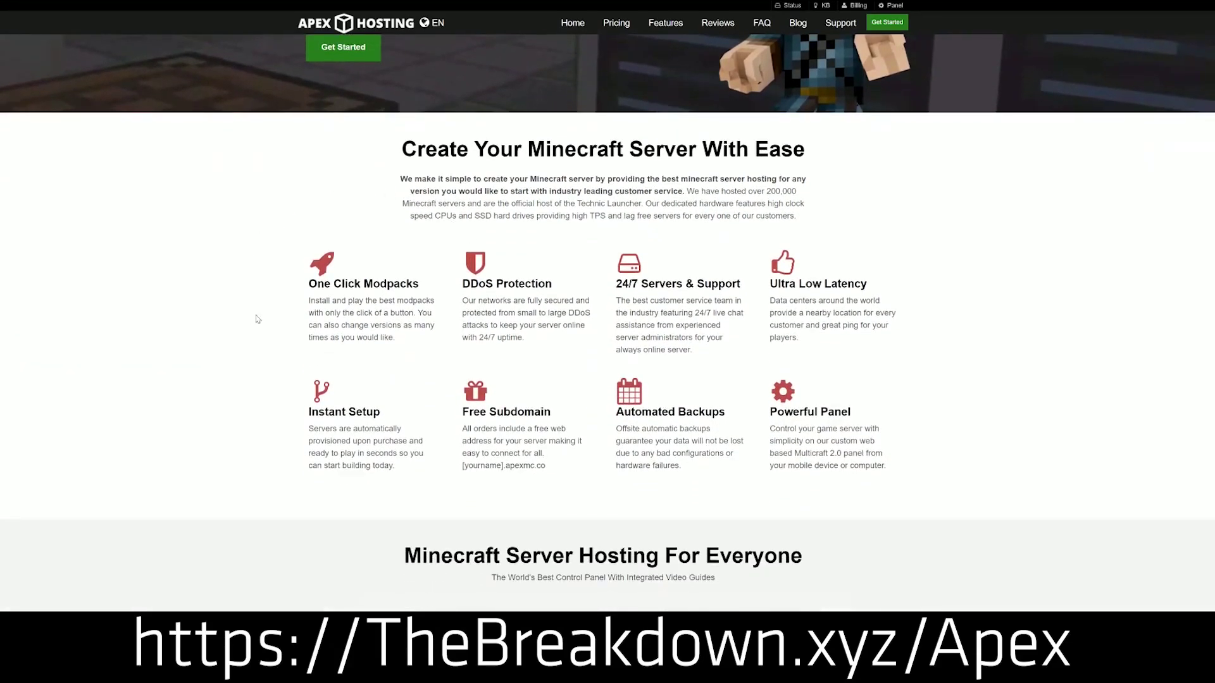
pyautogui.moveTo(307, 284); pyautogui.dragTo(743, 286)
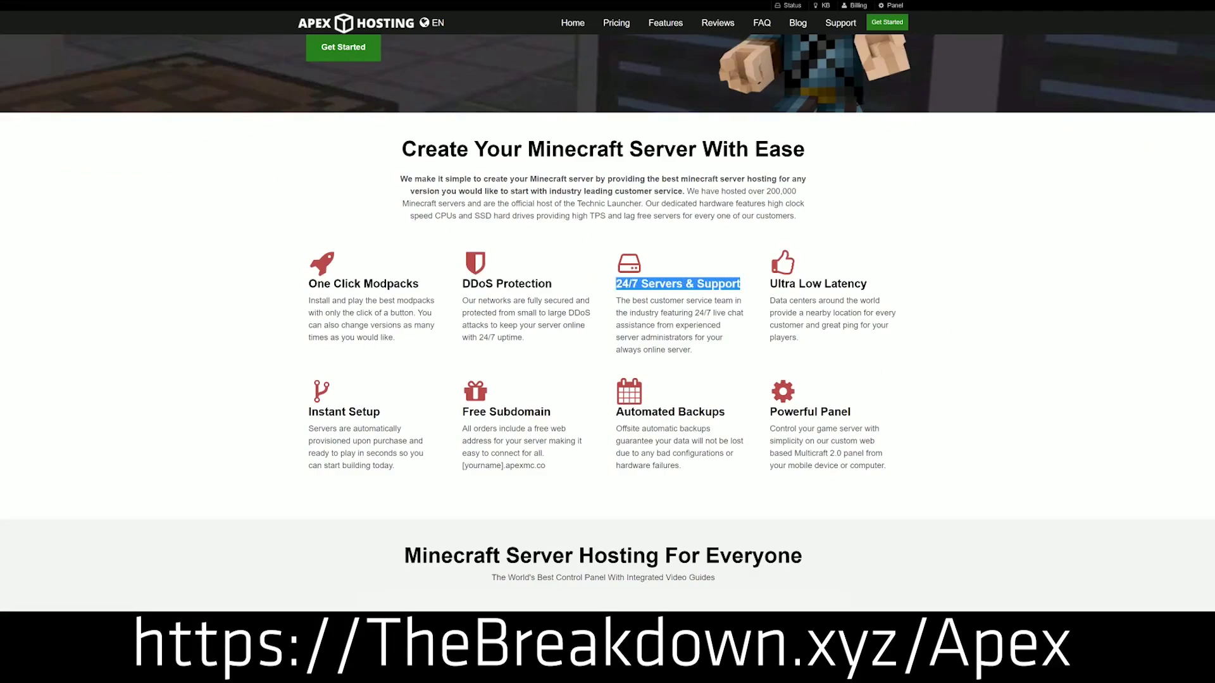
pyautogui.moveTo(614, 413); pyautogui.dragTo(759, 412)
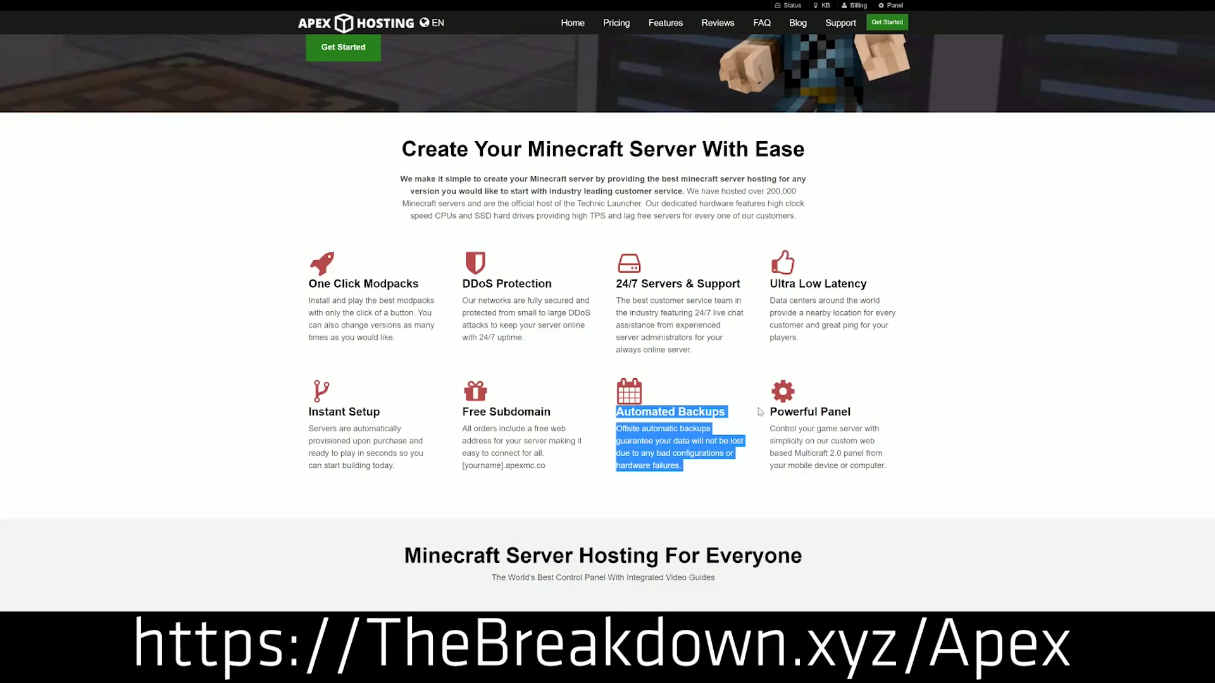
pyautogui.click(576, 415)
pyautogui.moveTo(395, 467); pyautogui.dragTo(309, 411)
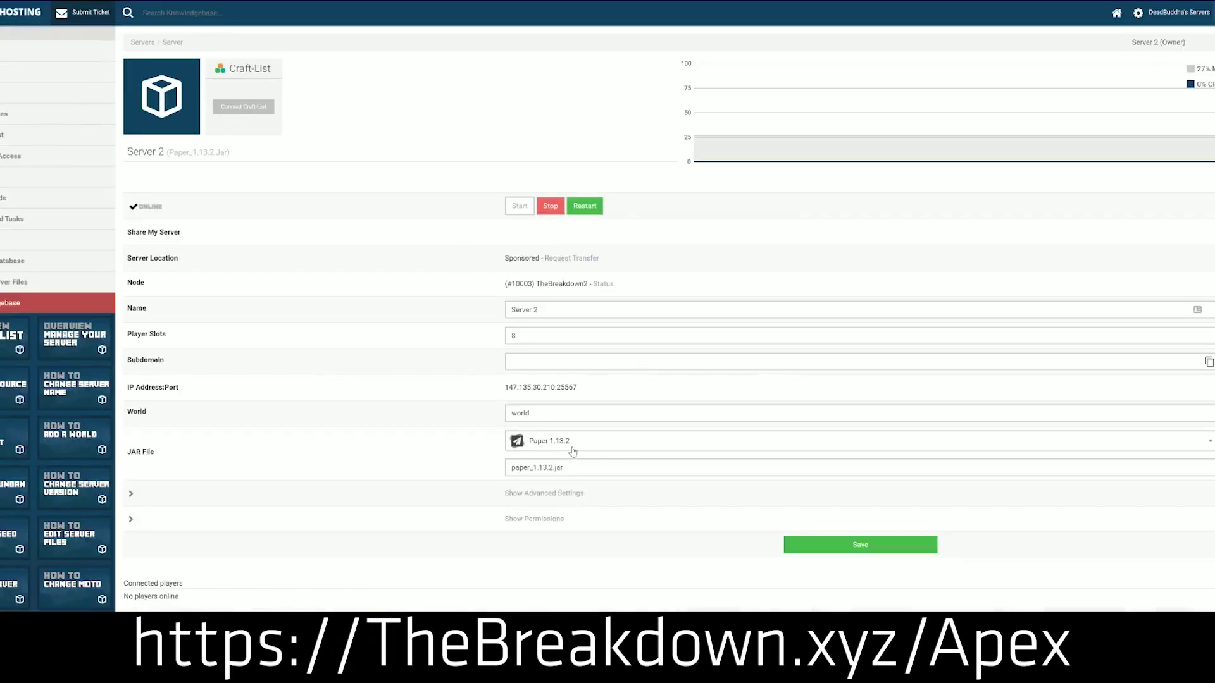
# Browse the JAR file versions available for Server 2 in the hosting control panel
pyautogui.click(573, 443)
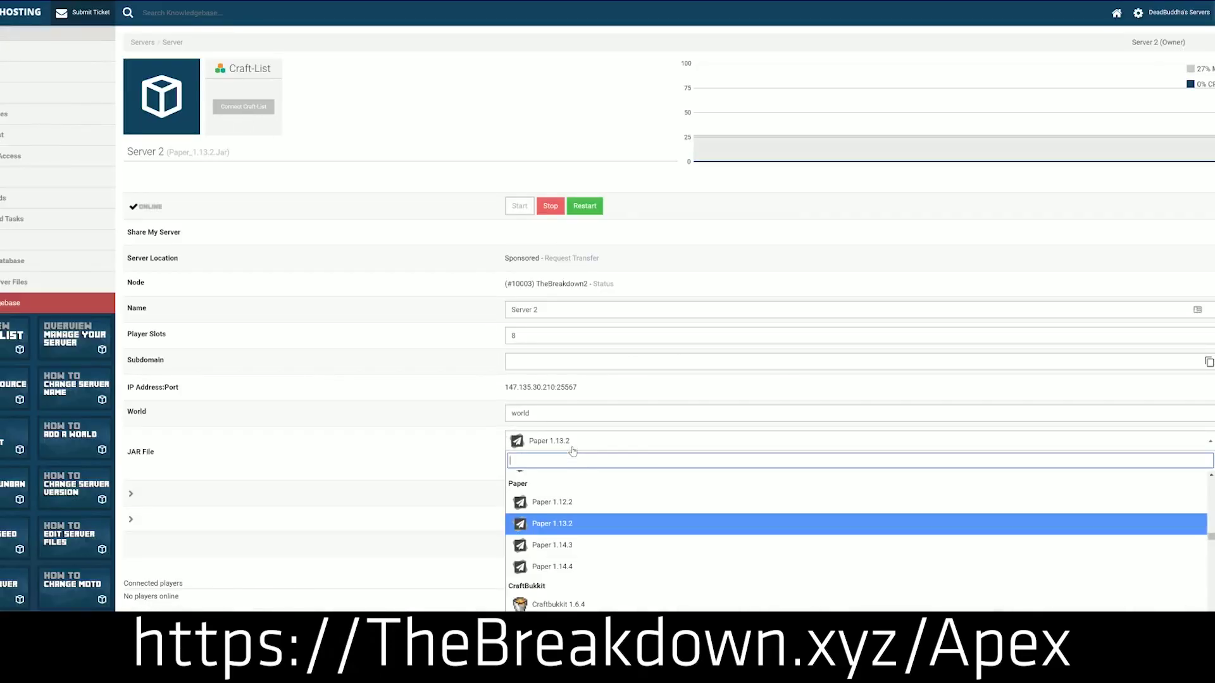
pyautogui.scroll(-3, 566, 537)
pyautogui.scroll(5, 565, 544)
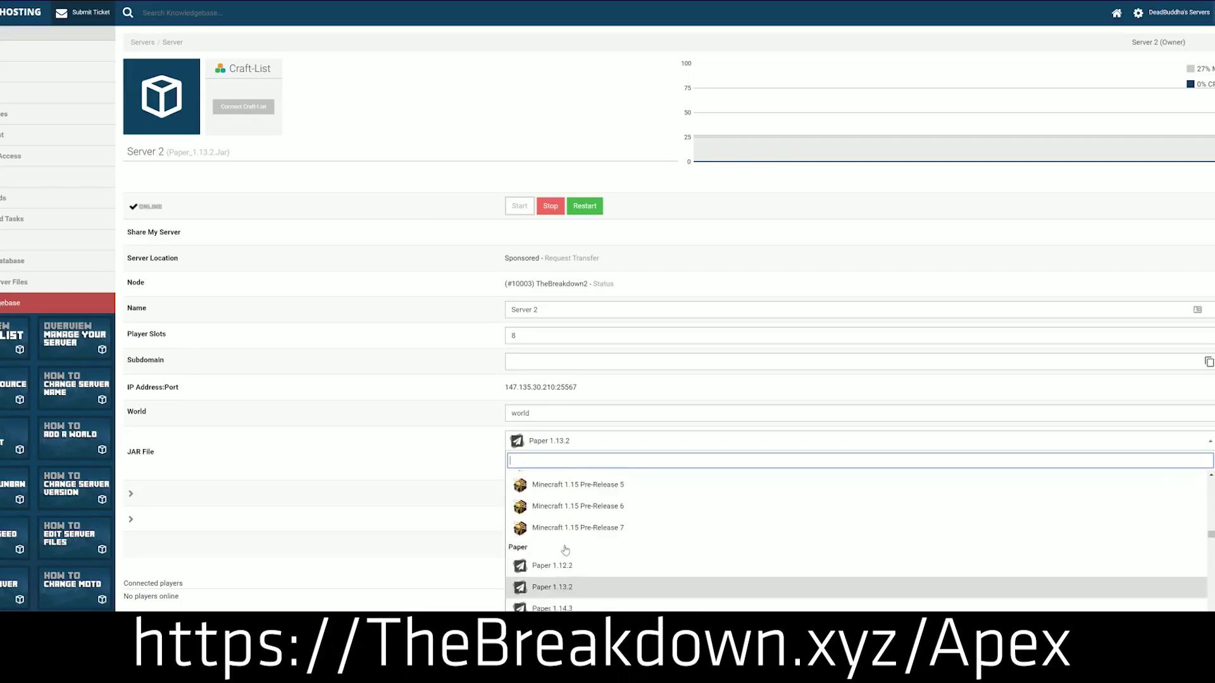
pyautogui.scroll(4, 565, 548)
pyautogui.scroll(-2, 567, 545)
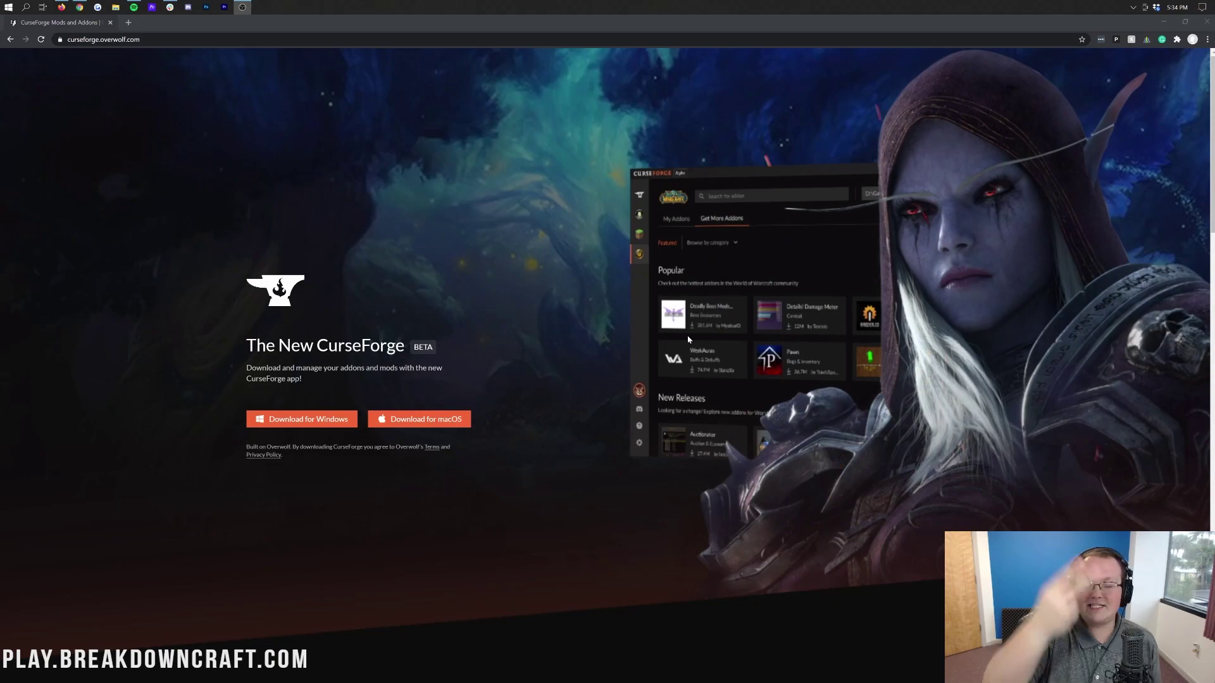
# Download the CurseForge installer for Windows and move its file to the upper middle of the desktop
pyautogui.click(292, 420)
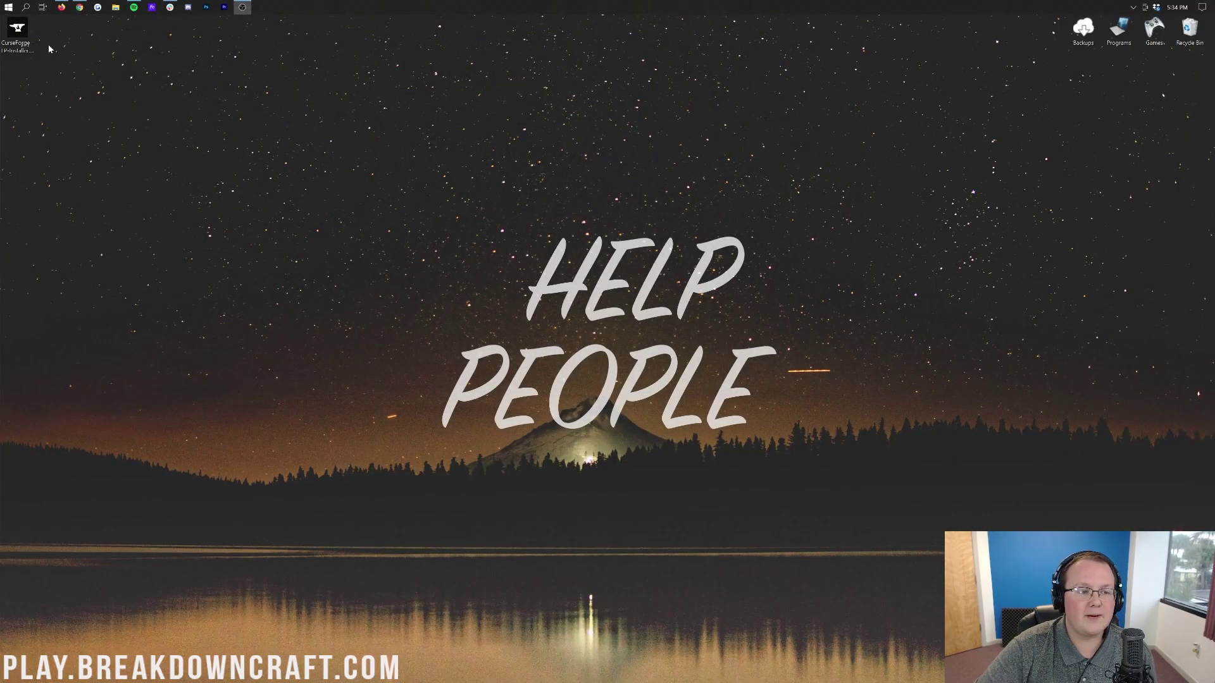
pyautogui.moveTo(19, 38); pyautogui.dragTo(617, 133)
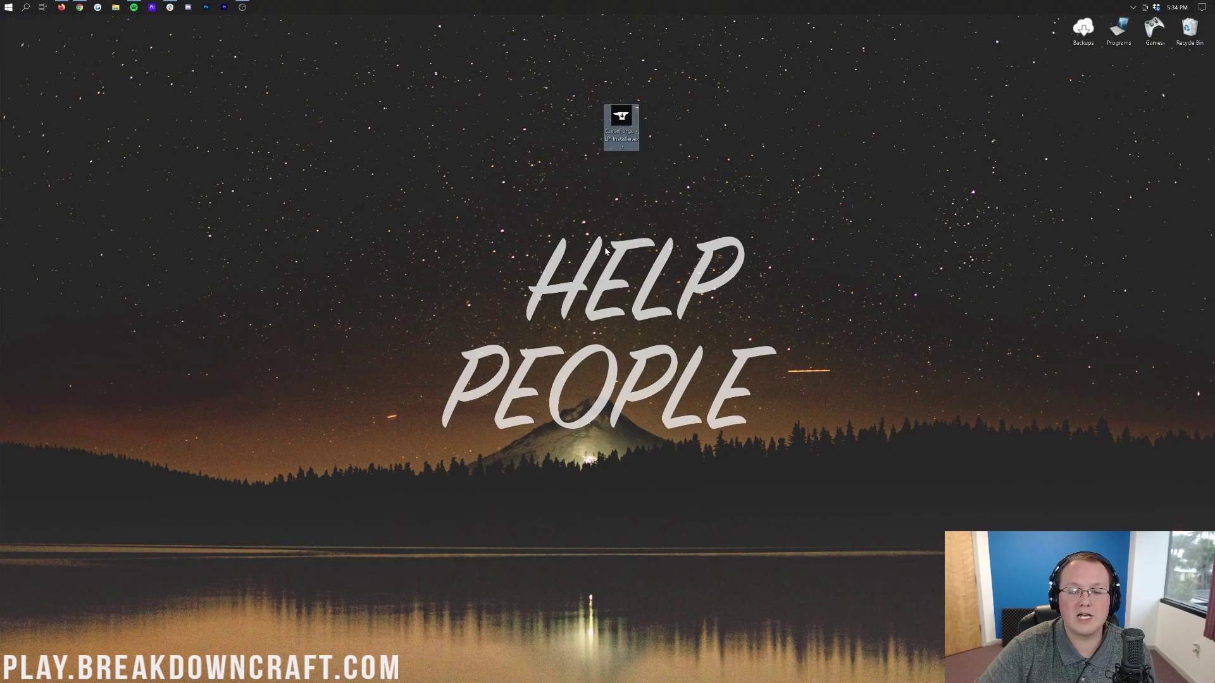
pyautogui.click(606, 251)
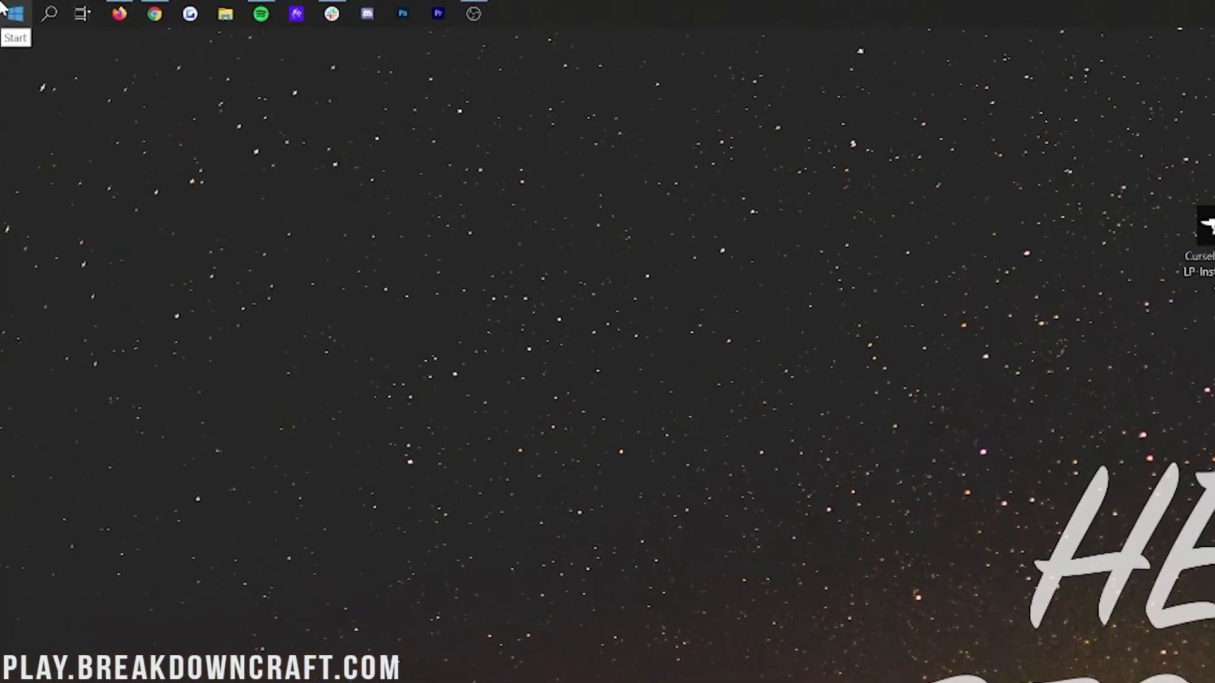
# Find and open the Downloads folder to check for downloaded files
pyautogui.click(3, 8)
pyautogui.write('down')
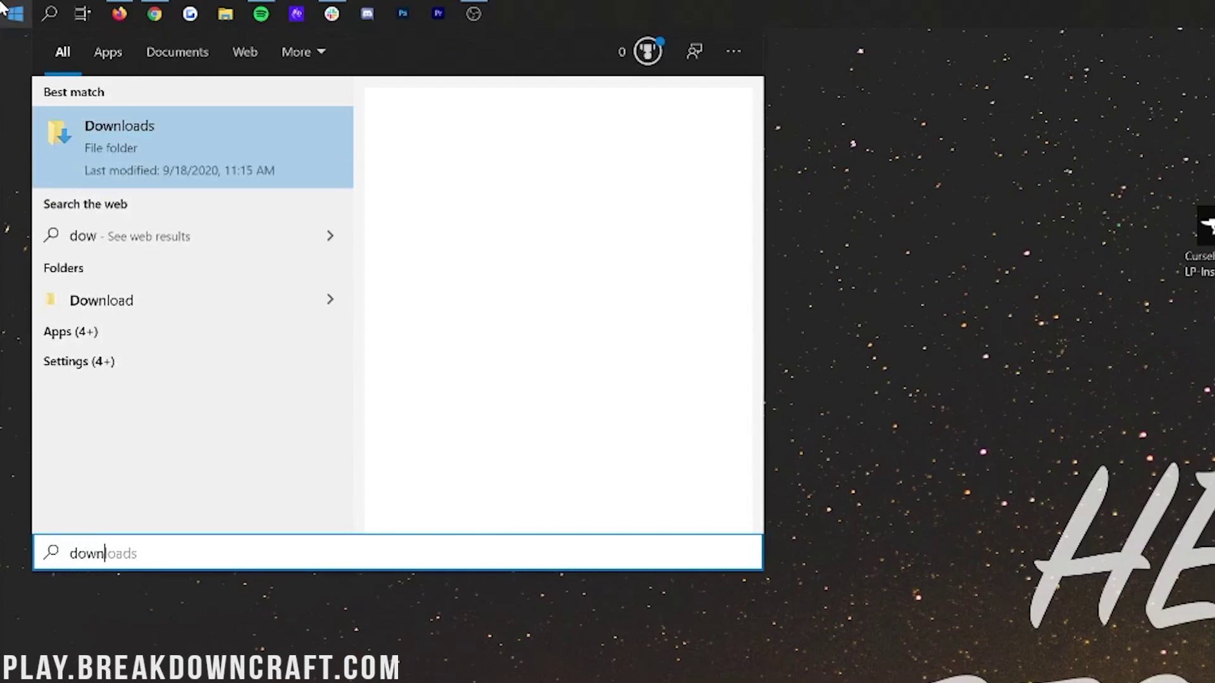
pyautogui.press('Return')
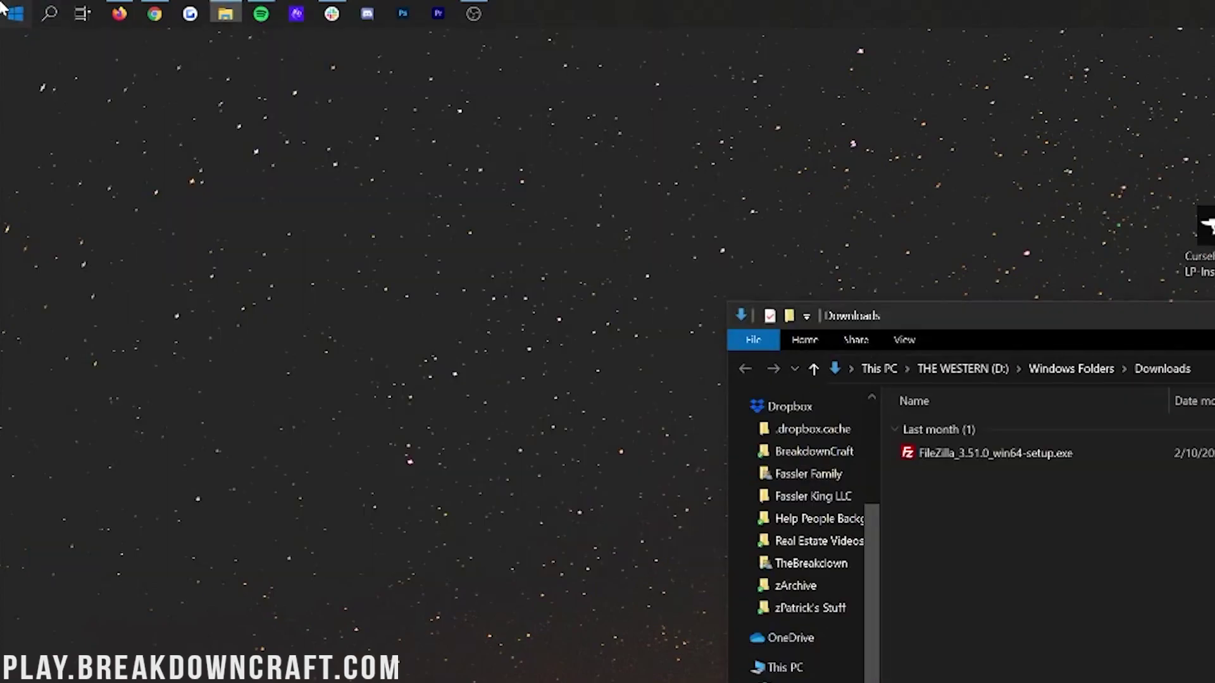
pyautogui.click(3, 8)
pyautogui.write('down')
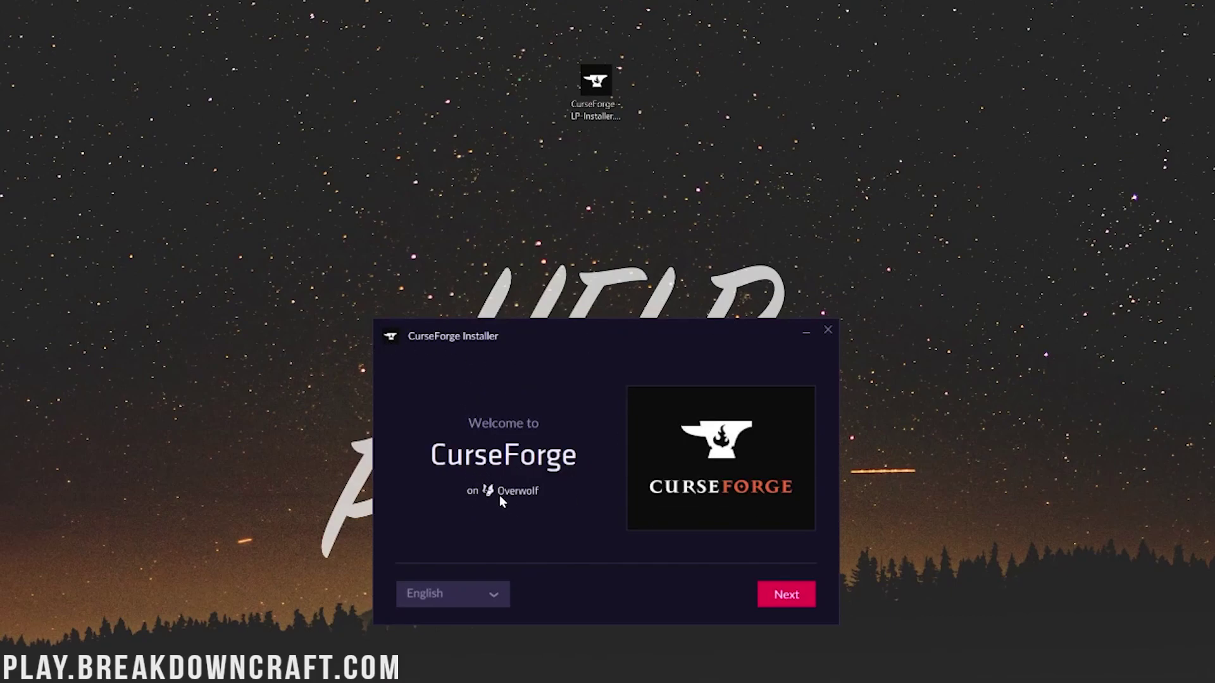
# Install CurseForge in the default folder with its desktop shortcut, accepting Overwolf's terms, and launch it
pyautogui.click(792, 603)
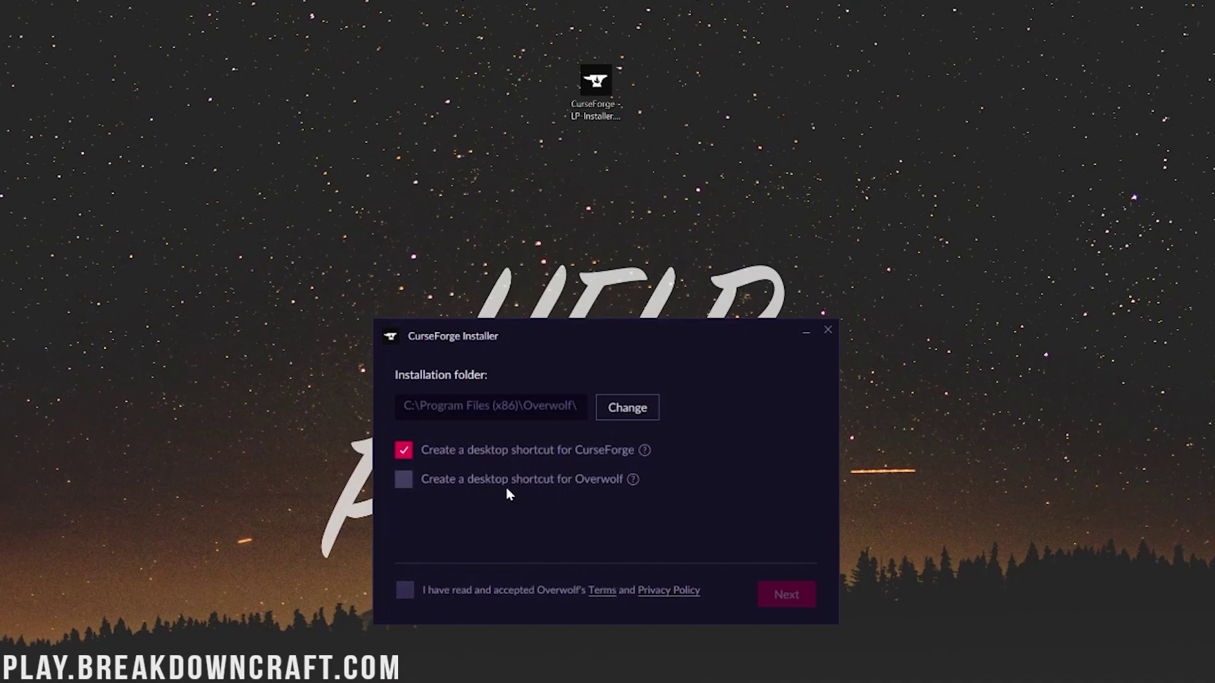
pyautogui.click(408, 592)
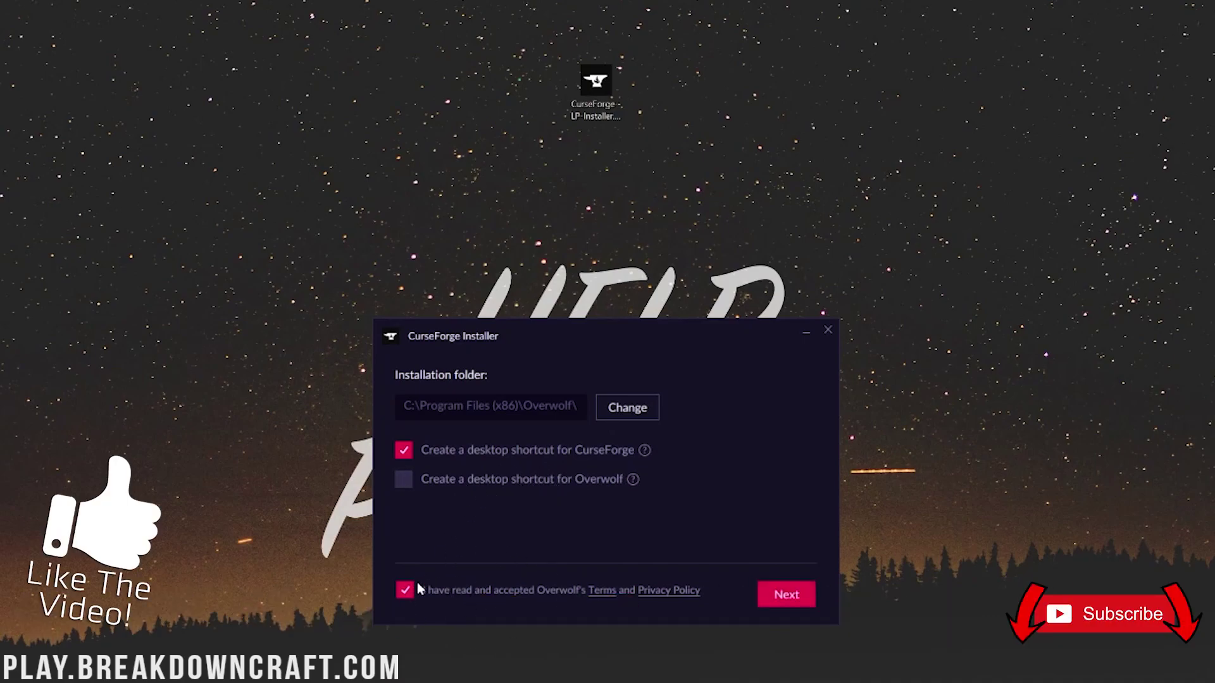
pyautogui.click(797, 600)
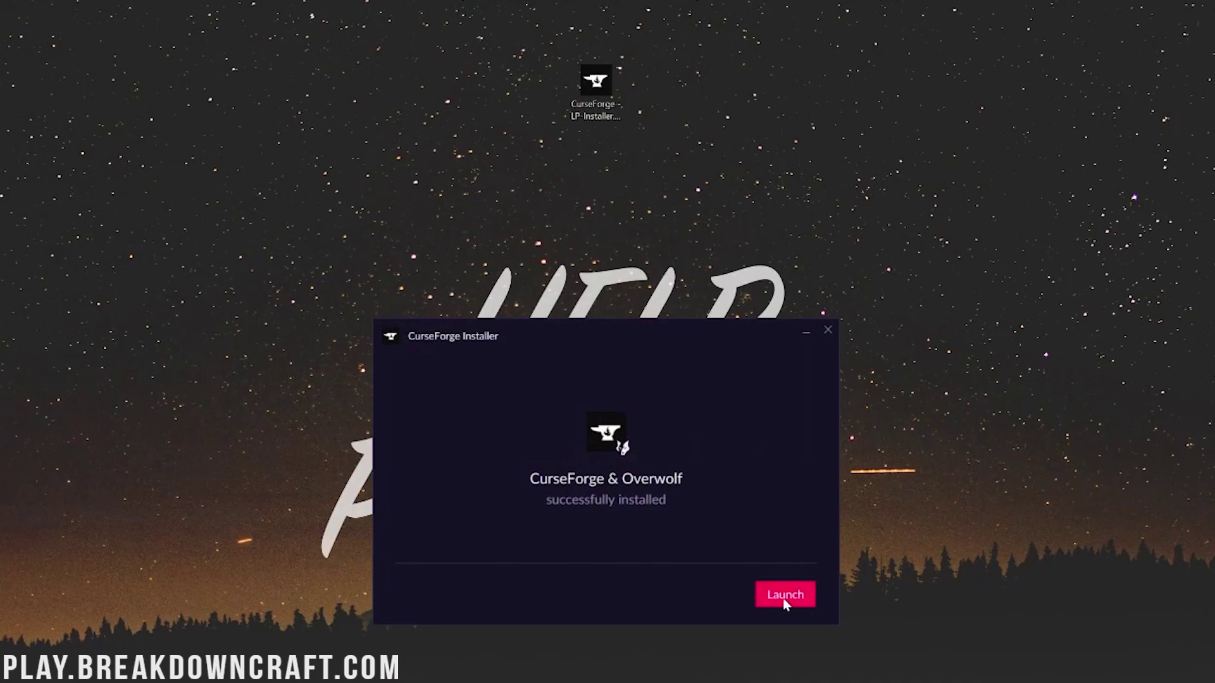
pyautogui.click(795, 596)
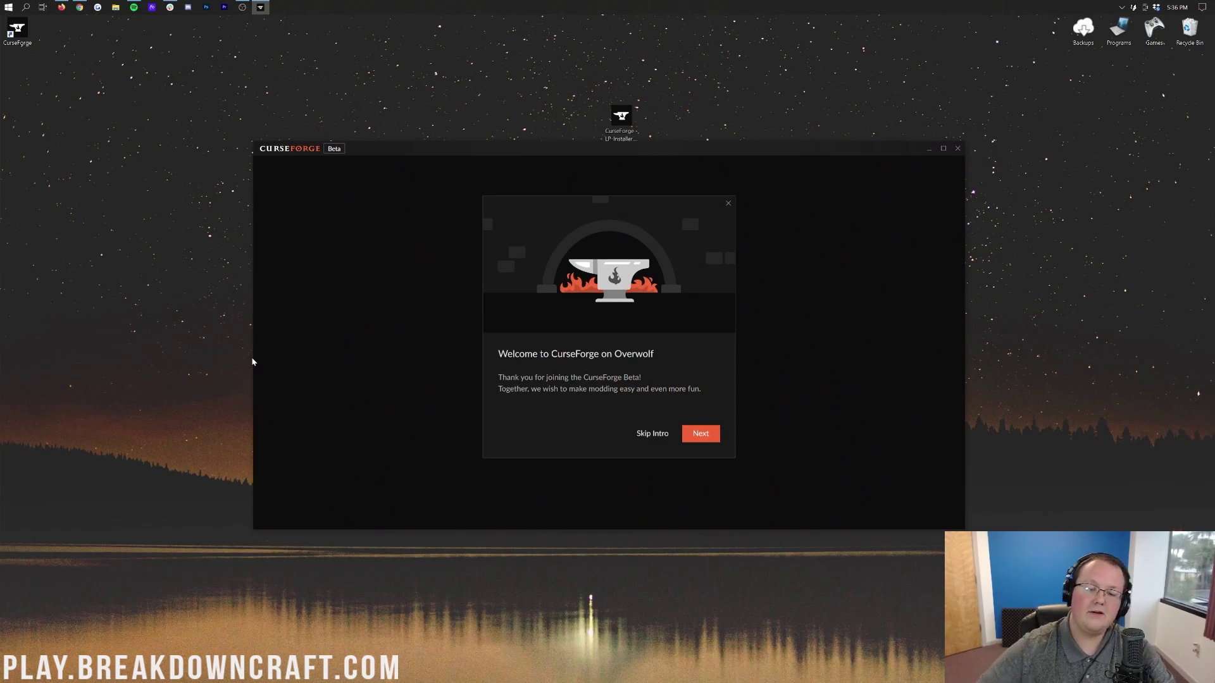
# Dismiss the CurseForge welcome intro and set up Minecraft with the default modding folder
pyautogui.click(728, 204)
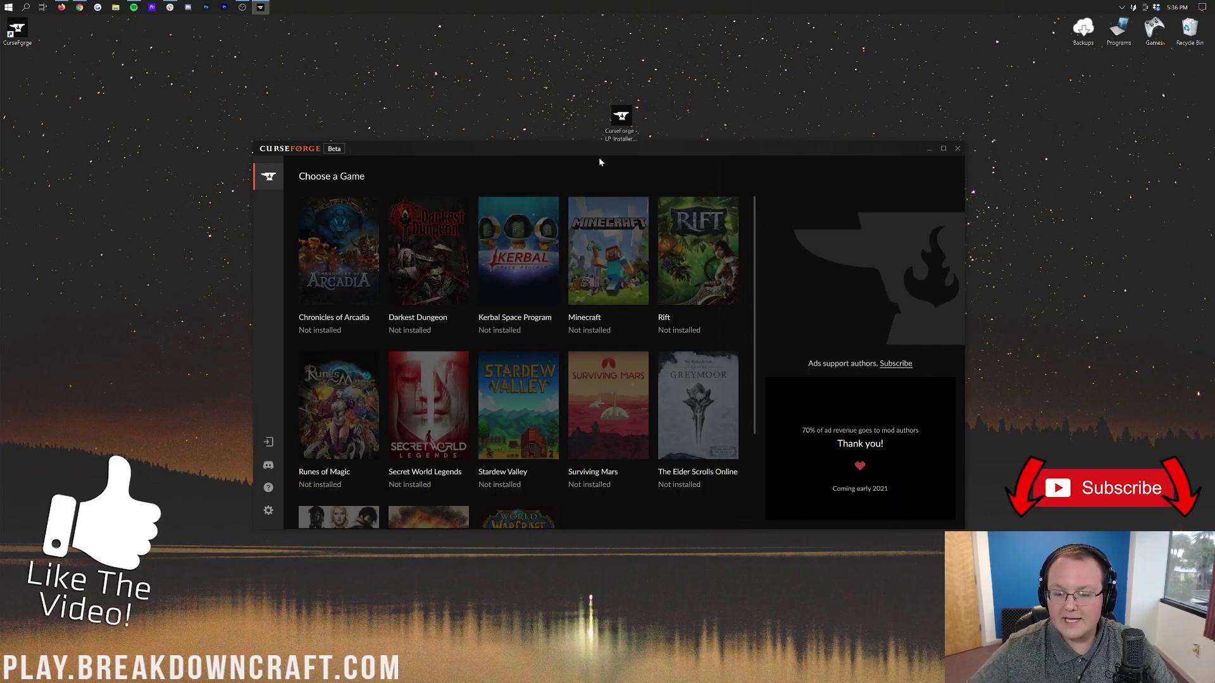
pyautogui.click(593, 234)
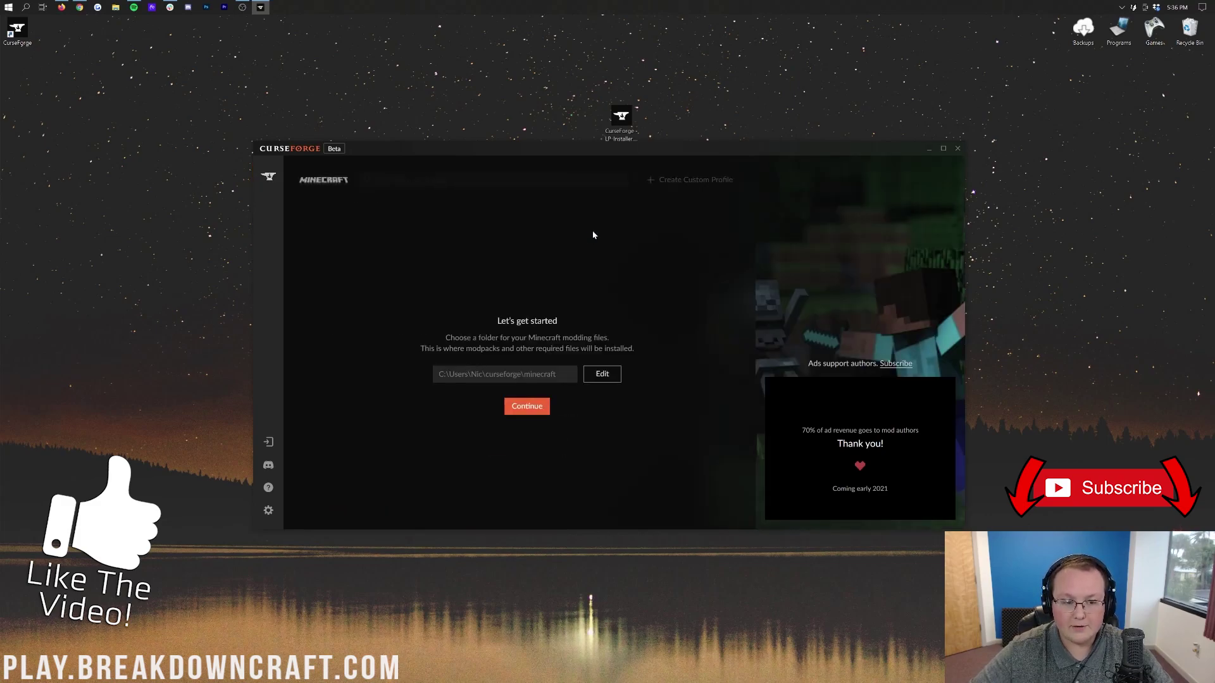
pyautogui.click(534, 407)
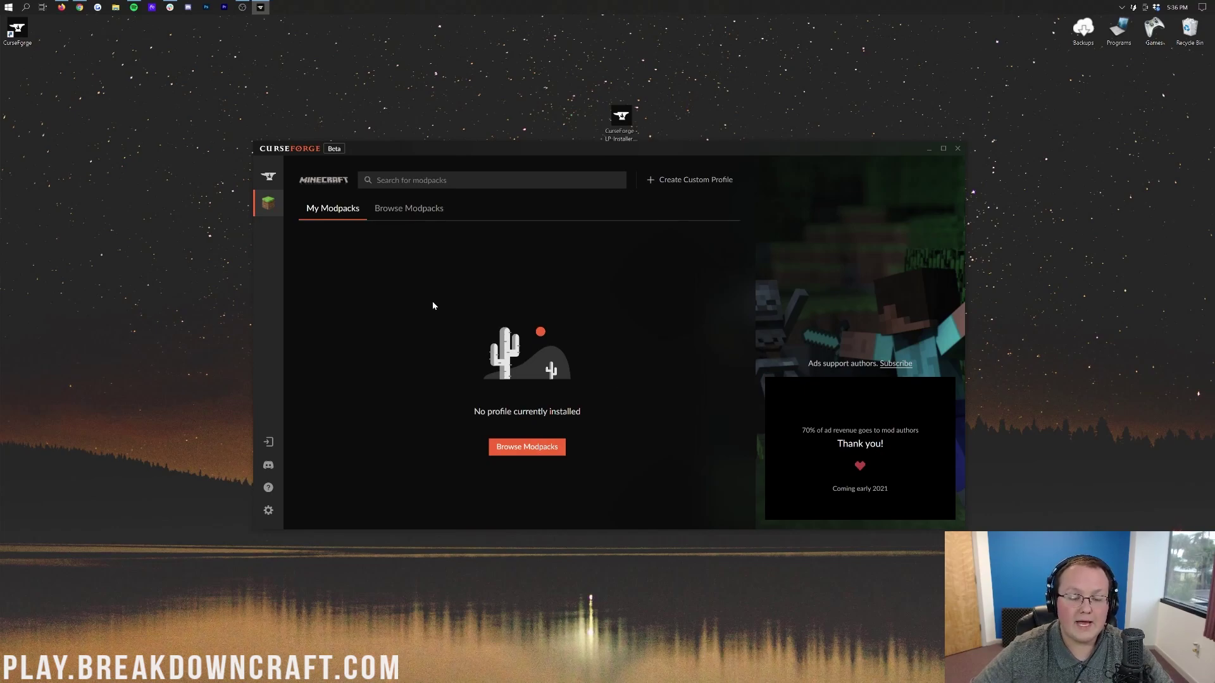
# Search the Minecraft modpacks for "craft to exile"
pyautogui.click(410, 215)
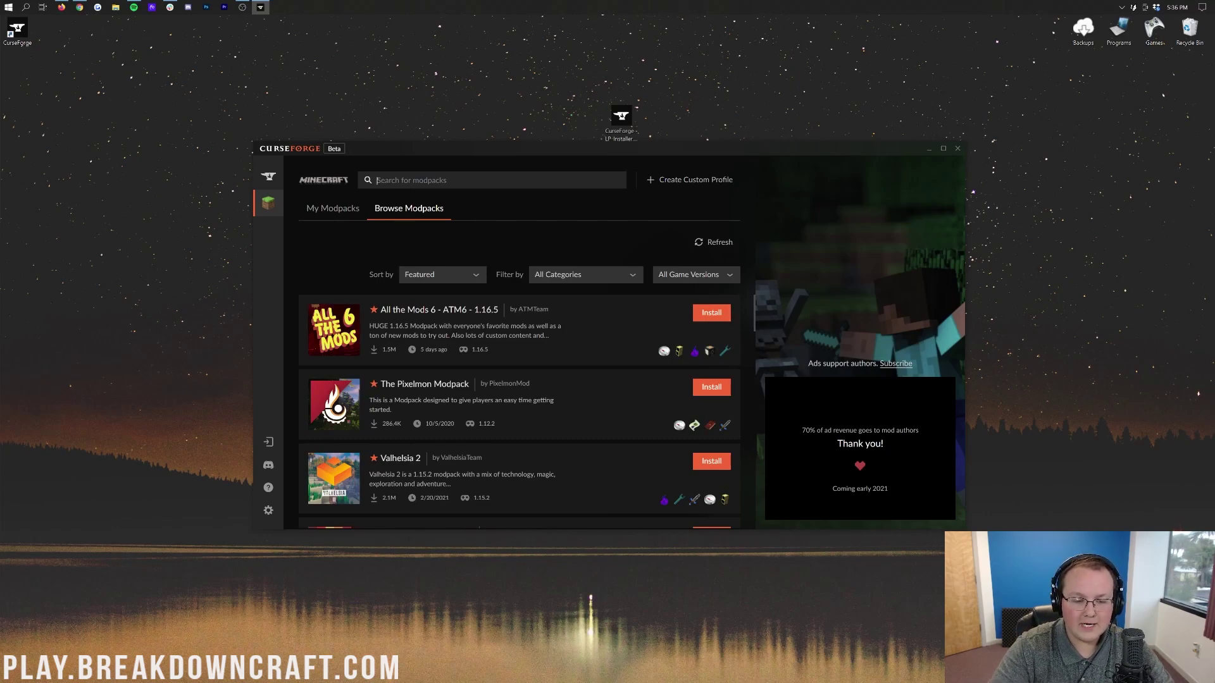
pyautogui.write('craft')
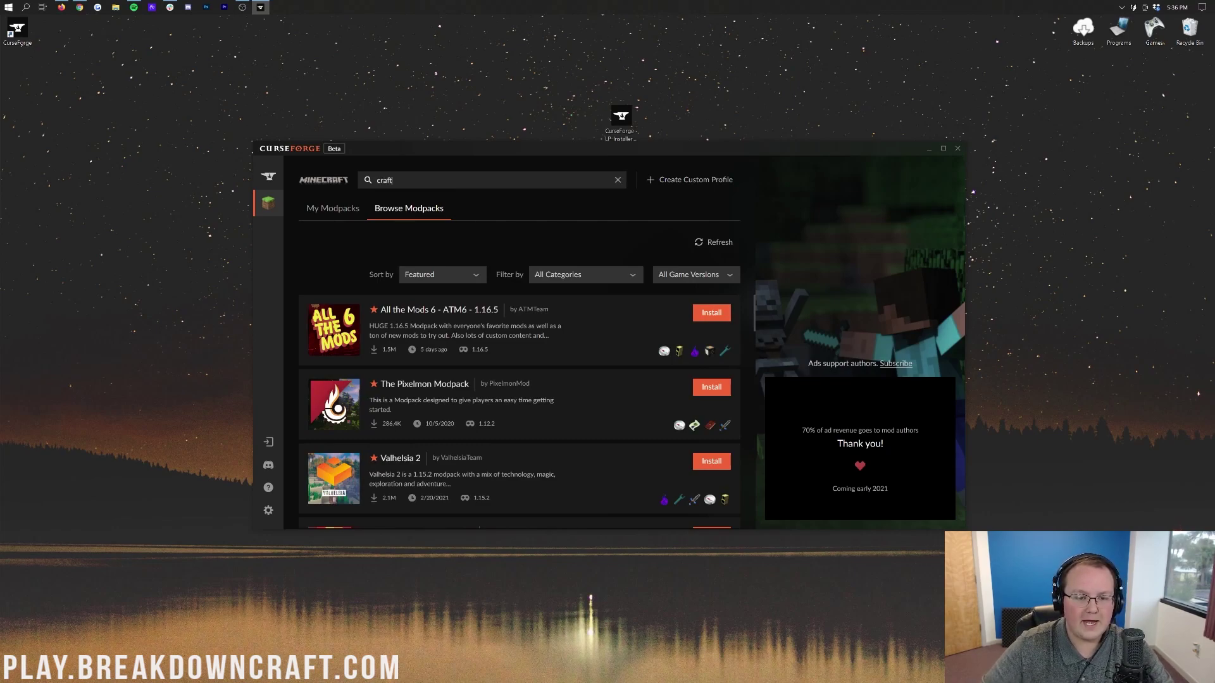
pyautogui.write(' cr')
pyautogui.press('BackSpace')
pyautogui.press('BackSpace')
pyautogui.write('for')
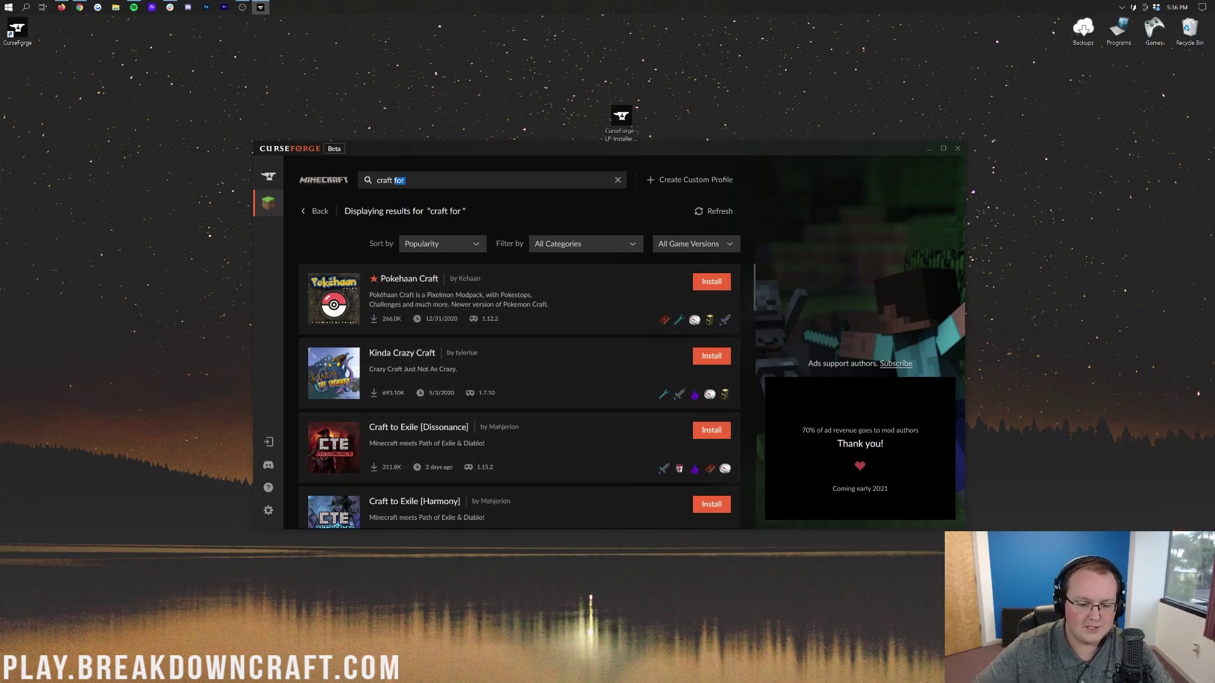
pyautogui.write('to exile')
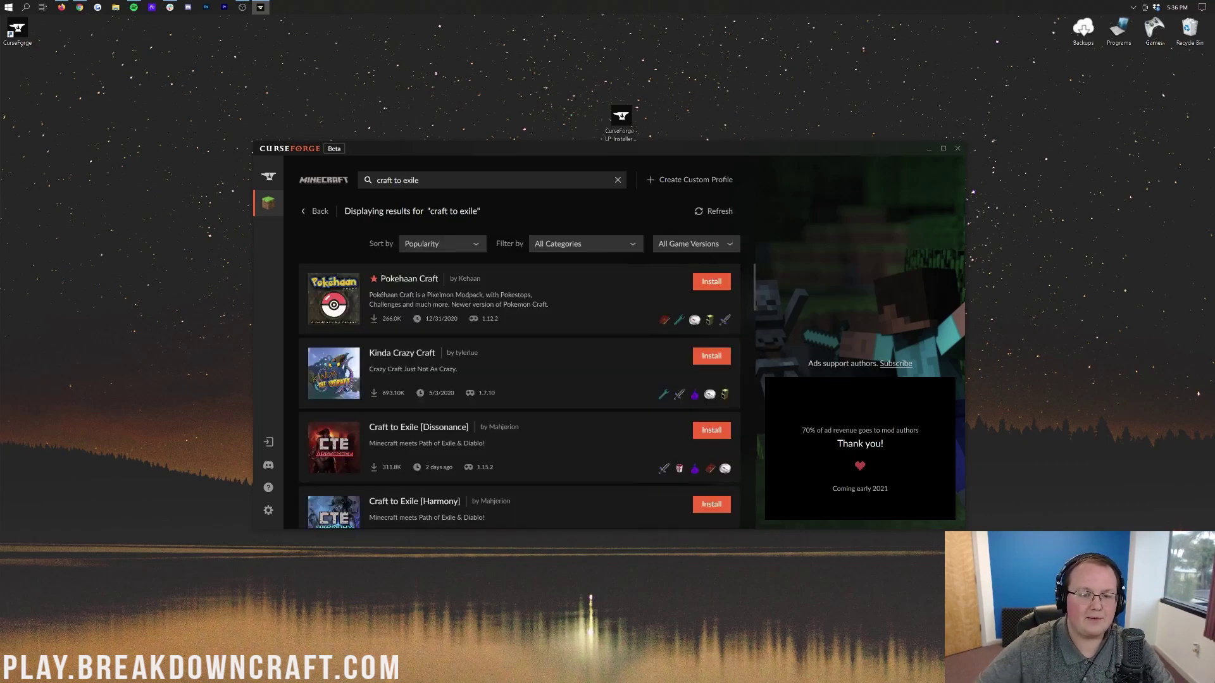
# Install the Craft to Exile [Dissonance] modpack from the search results
pyautogui.scroll(-1, 418, 390)
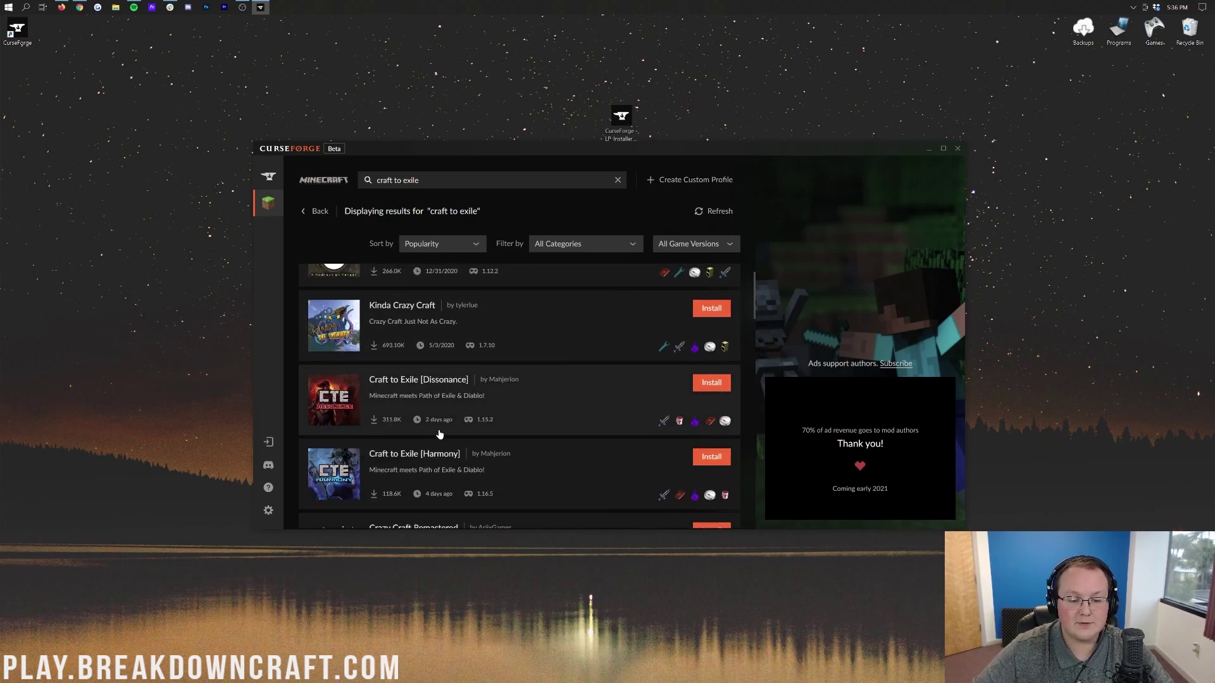
pyautogui.scroll(-1, 420, 418)
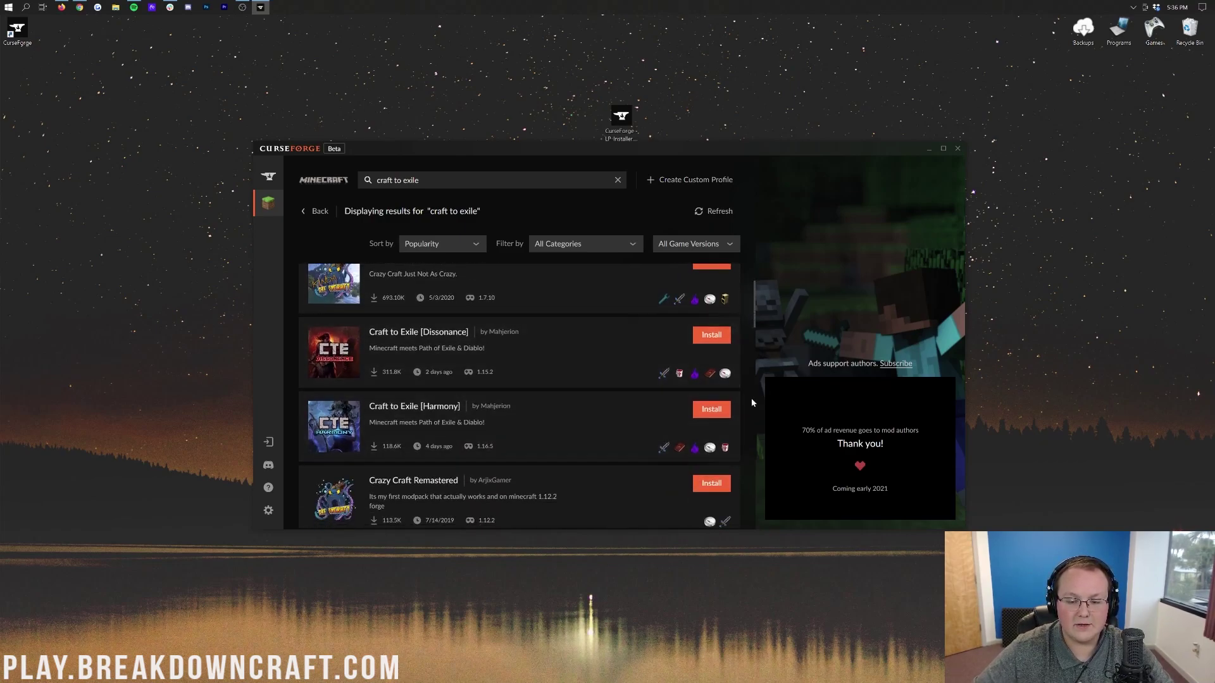
pyautogui.click(710, 337)
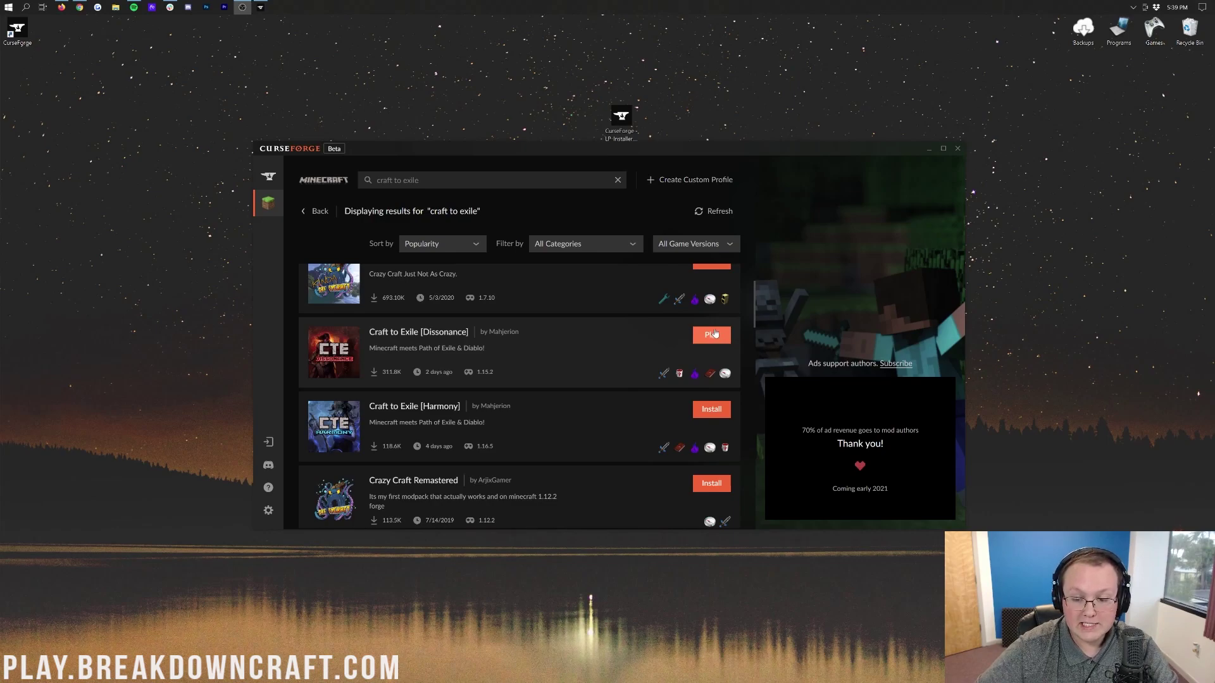
# Go to the installed Minecraft modpacks and start Craft to Exile [Dissonance] to bring up the Minecraft Launcher
pyautogui.click(325, 212)
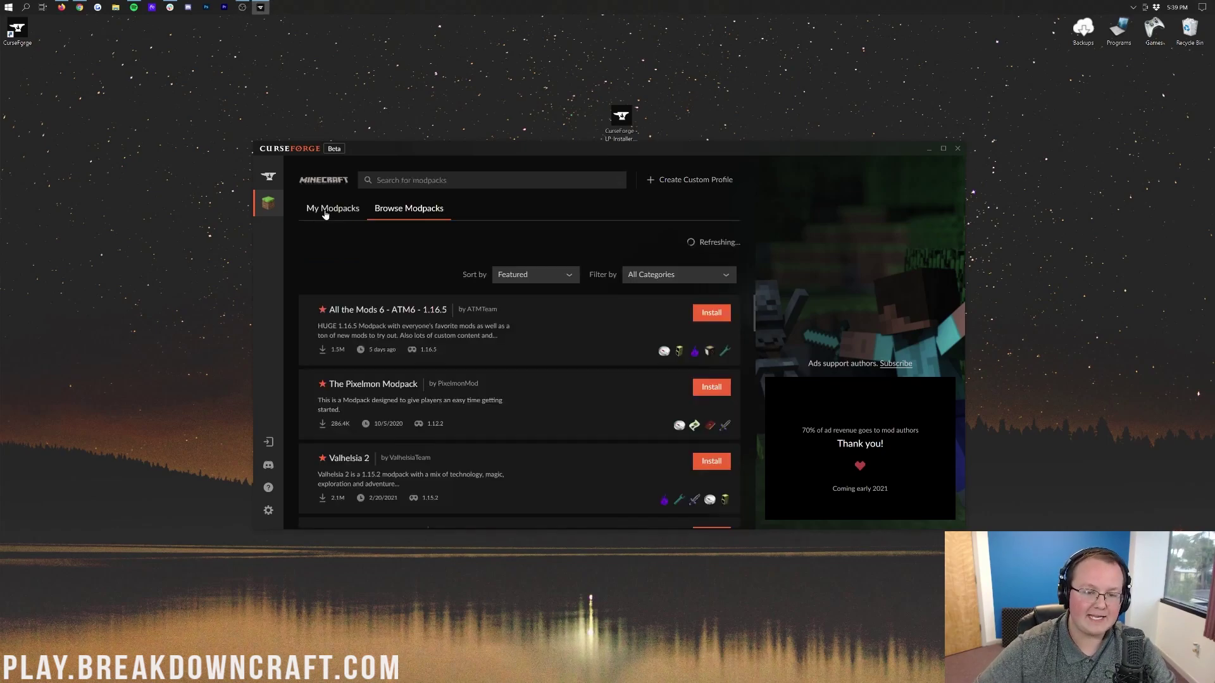
pyautogui.click(325, 213)
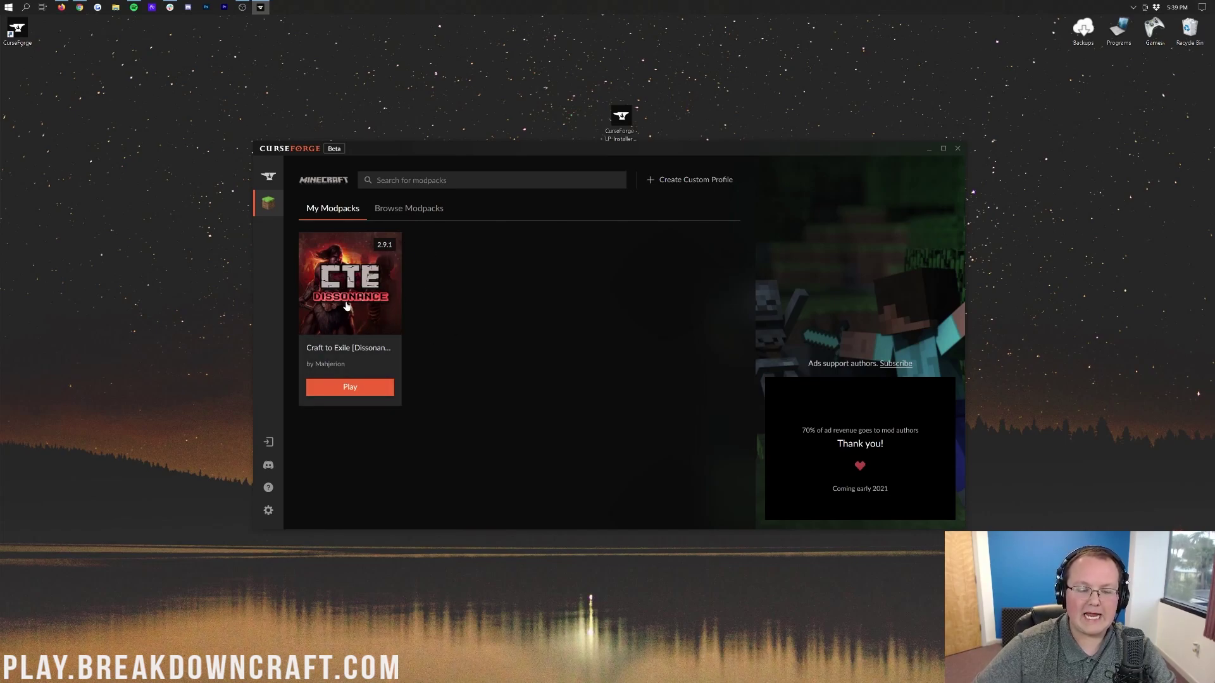
pyautogui.click(268, 176)
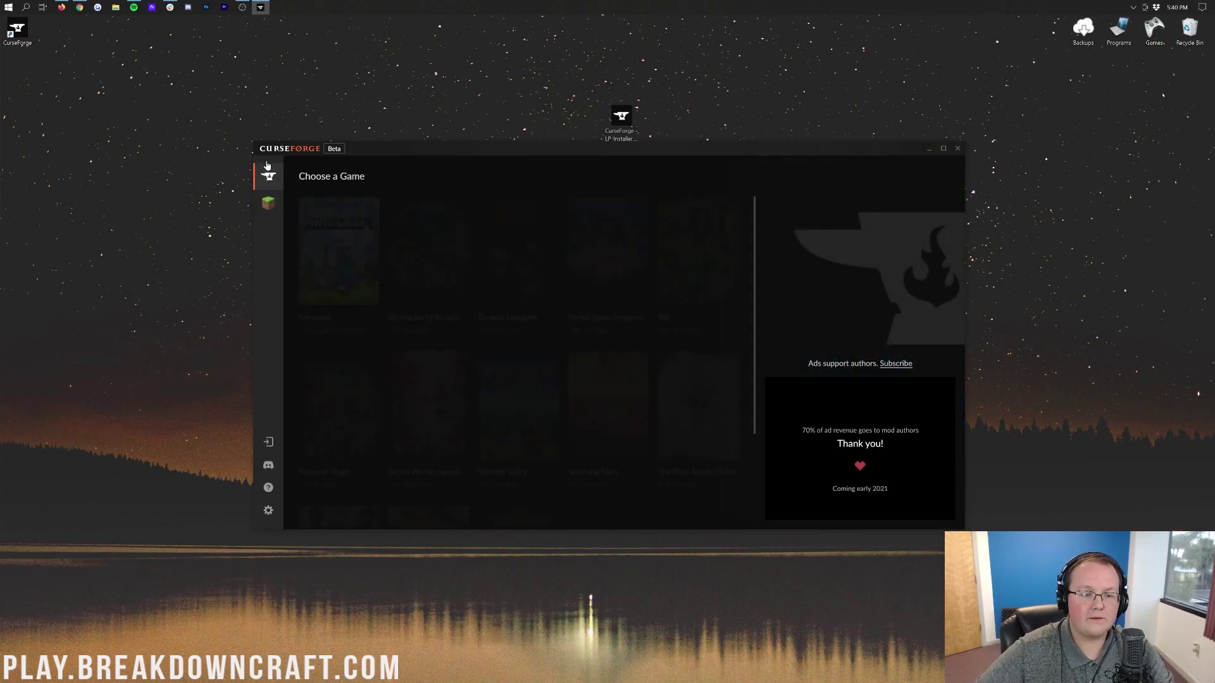
pyautogui.click(334, 256)
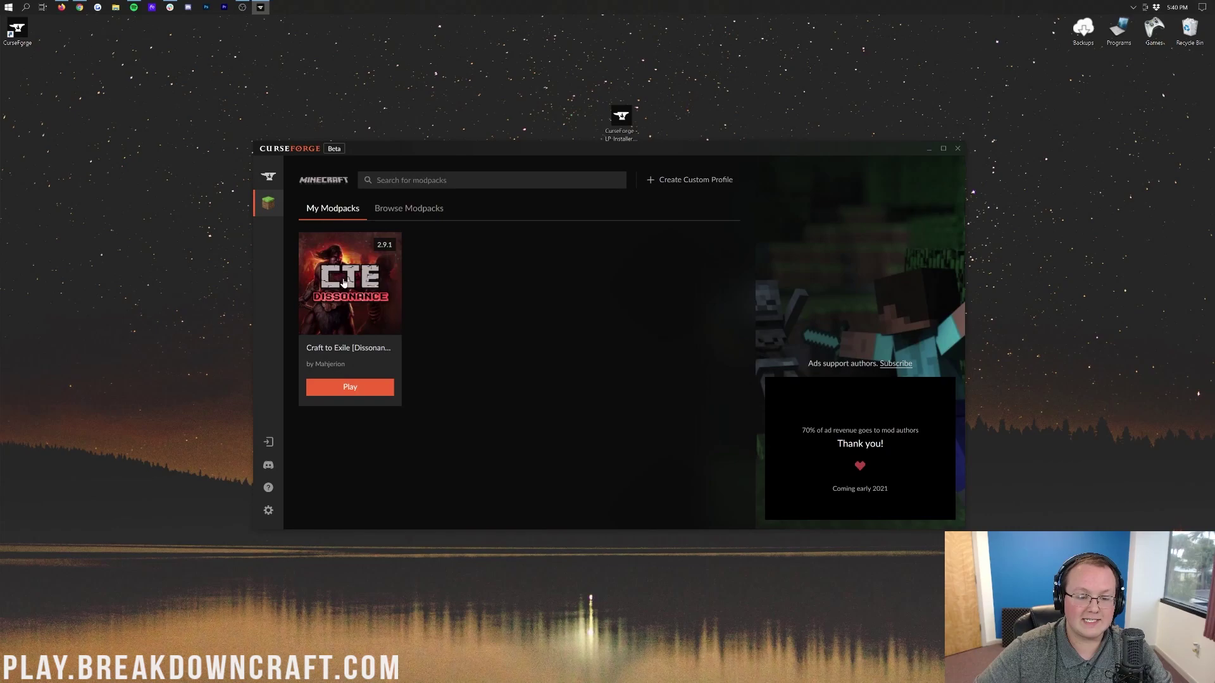
pyautogui.click(347, 389)
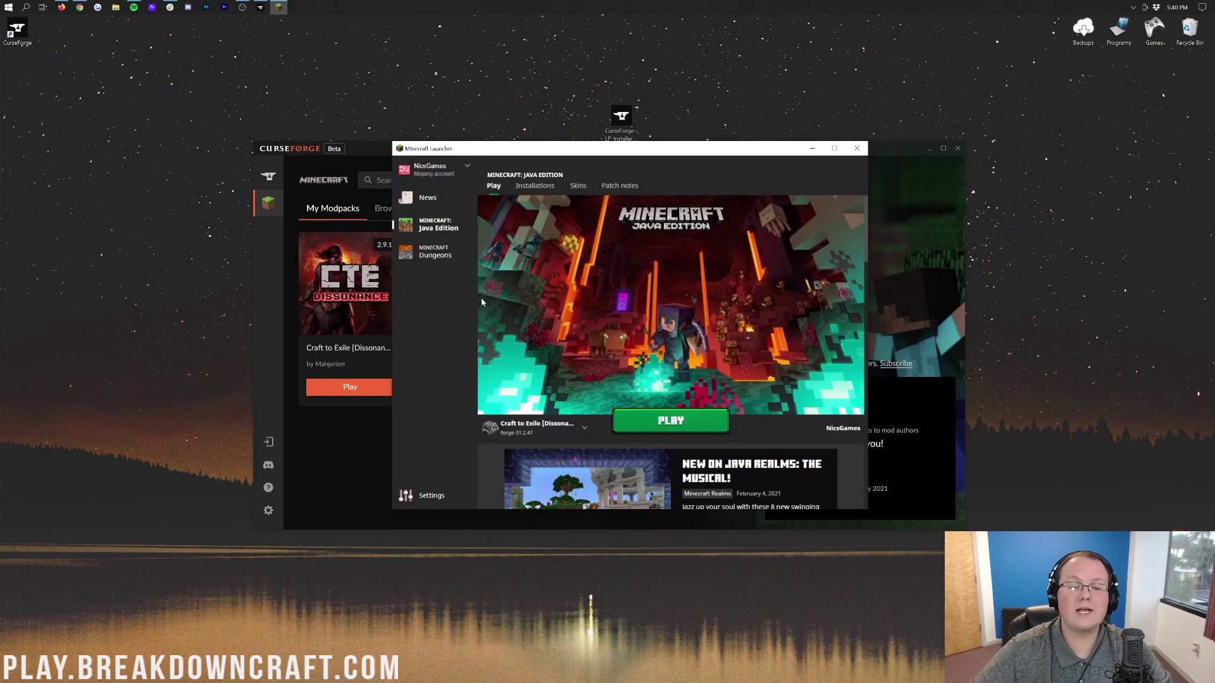
# Select the Craft to Exile [Dissonance] installation as the version to play in the Minecraft Launcher
pyautogui.click(537, 425)
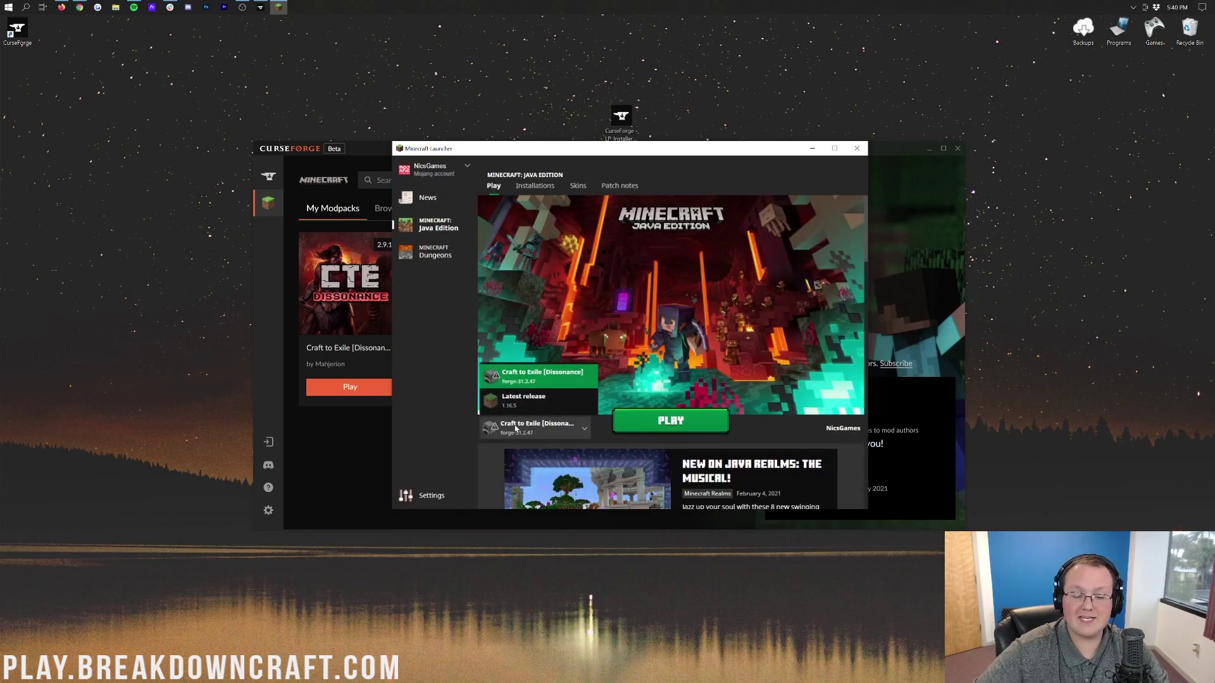
pyautogui.click(530, 381)
pyautogui.click(537, 426)
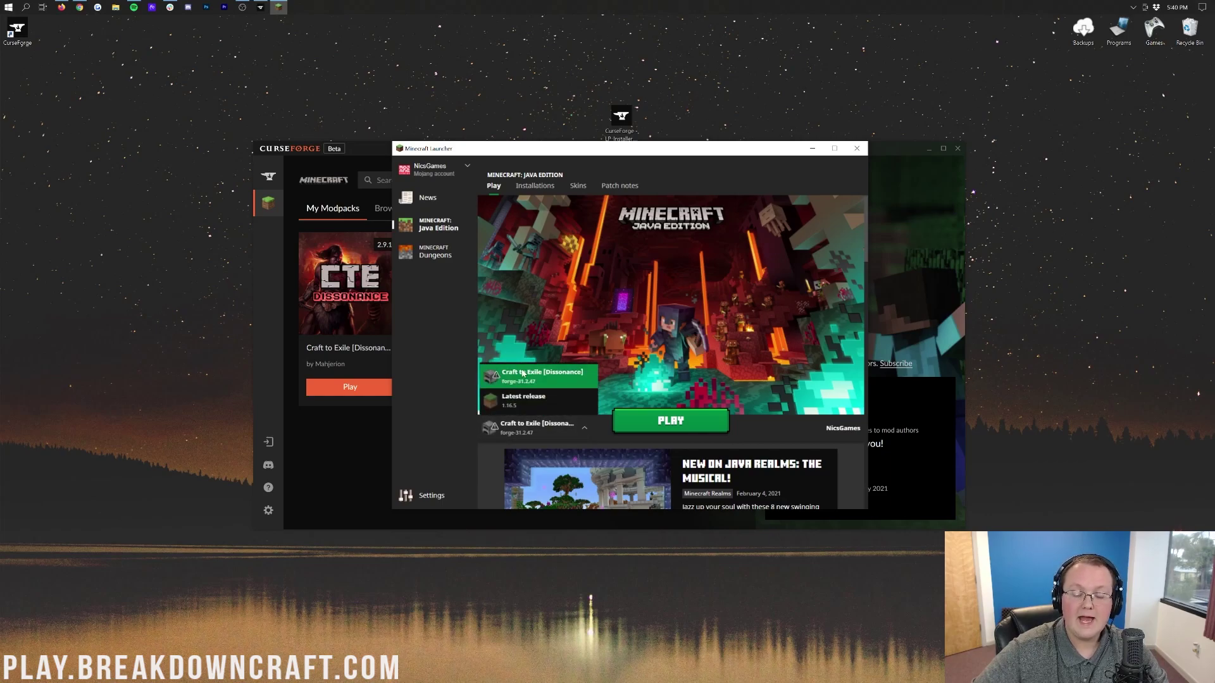
pyautogui.click(524, 375)
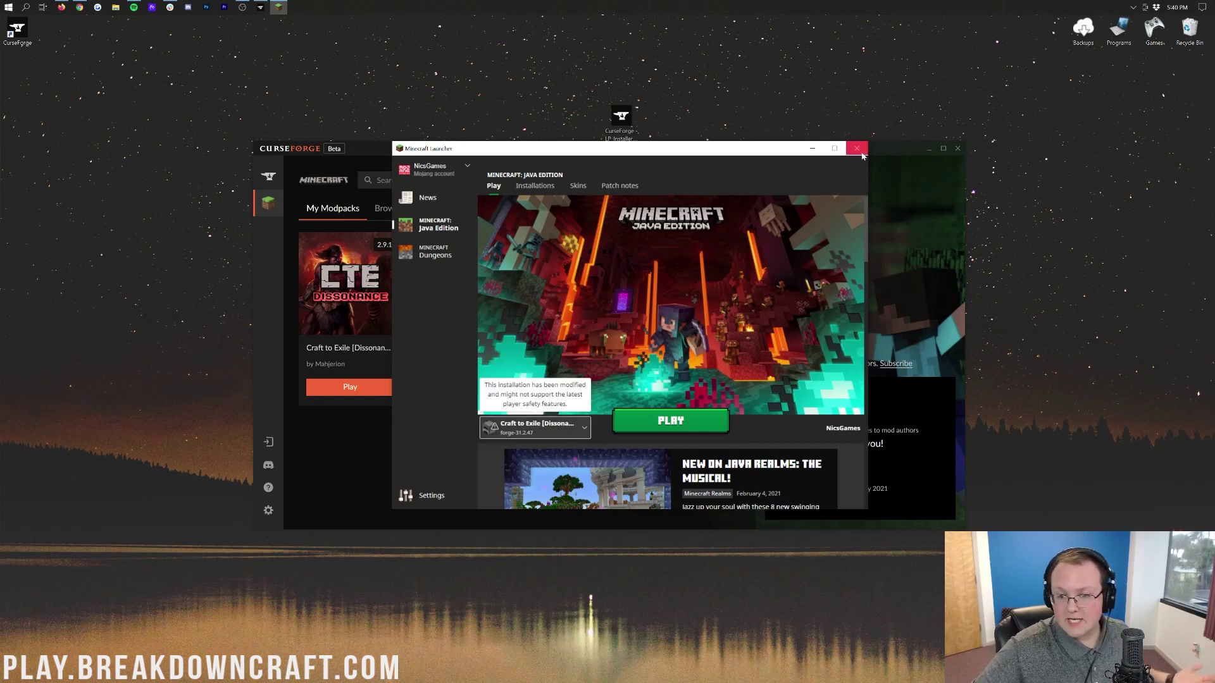
# Open the Craft to Exile [Dissonance] installation for editing in the Minecraft Launcher and expand its additional options
pyautogui.click(858, 149)
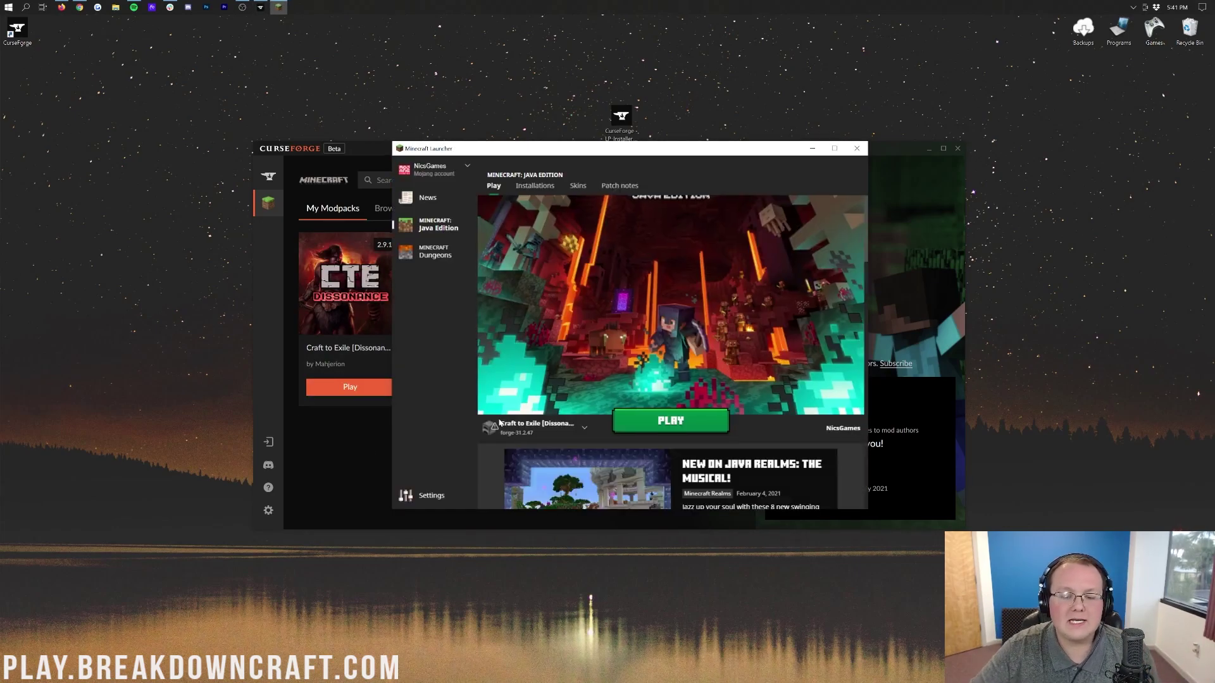
pyautogui.click(539, 190)
pyautogui.moveTo(820, 239)
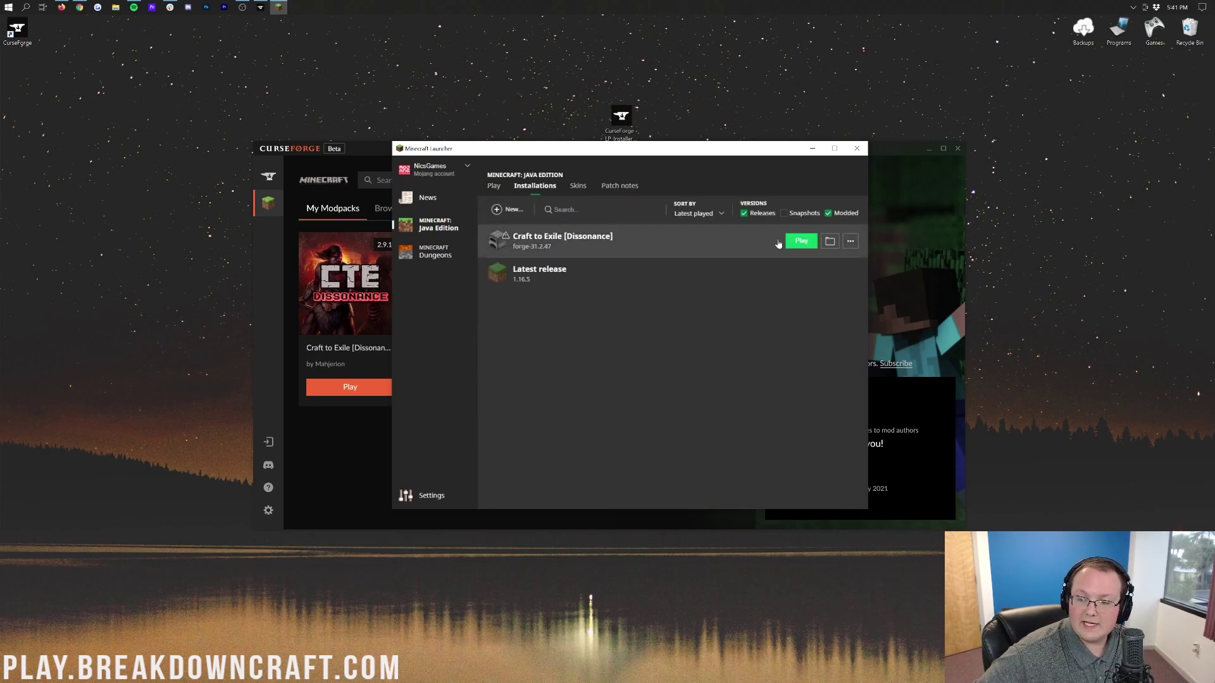
pyautogui.click(850, 243)
pyautogui.click(845, 263)
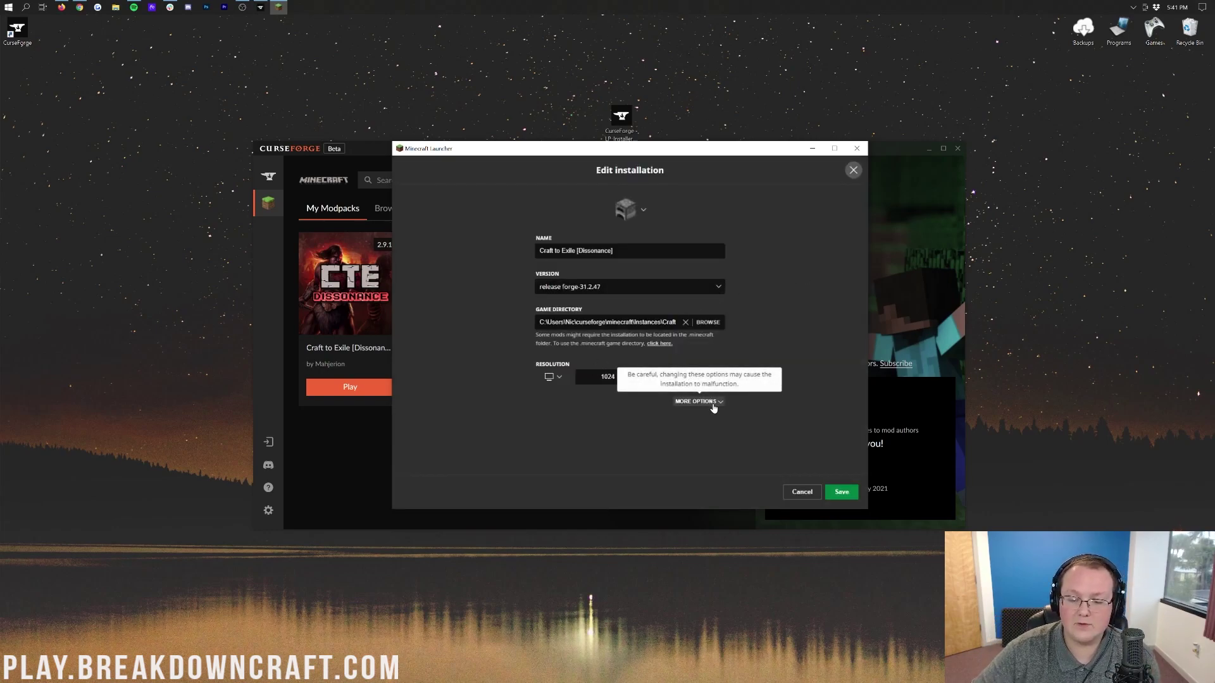
pyautogui.click(702, 401)
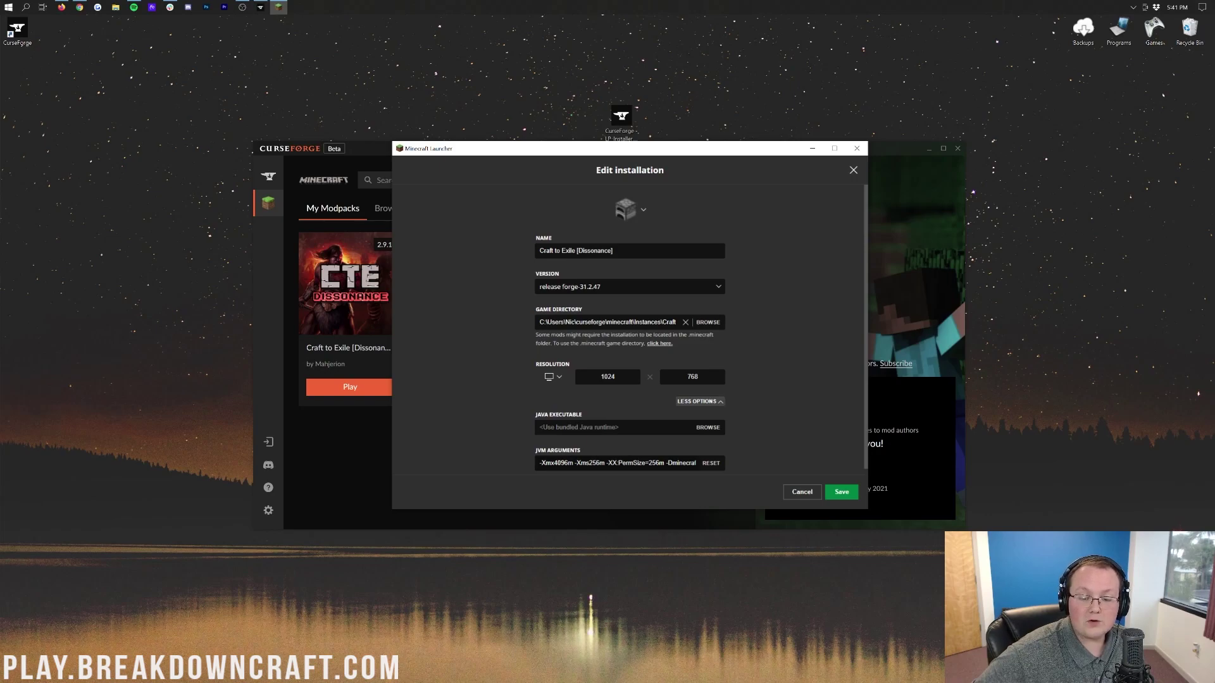
# Try raising the maximum memory in the JVM arguments to -Xmx6096m and restore it to -Xmx4096m
pyautogui.click(617, 463)
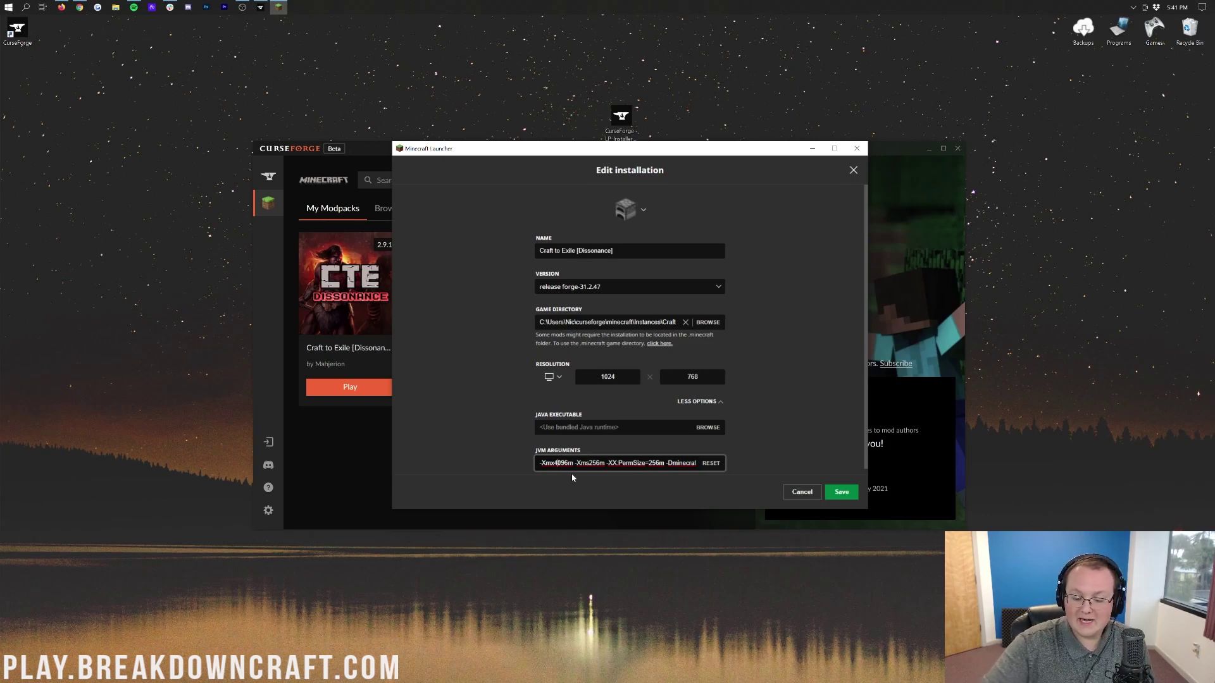
pyautogui.press('BackSpace')
pyautogui.write('6')
pyautogui.press('BackSpace')
pyautogui.write('4')
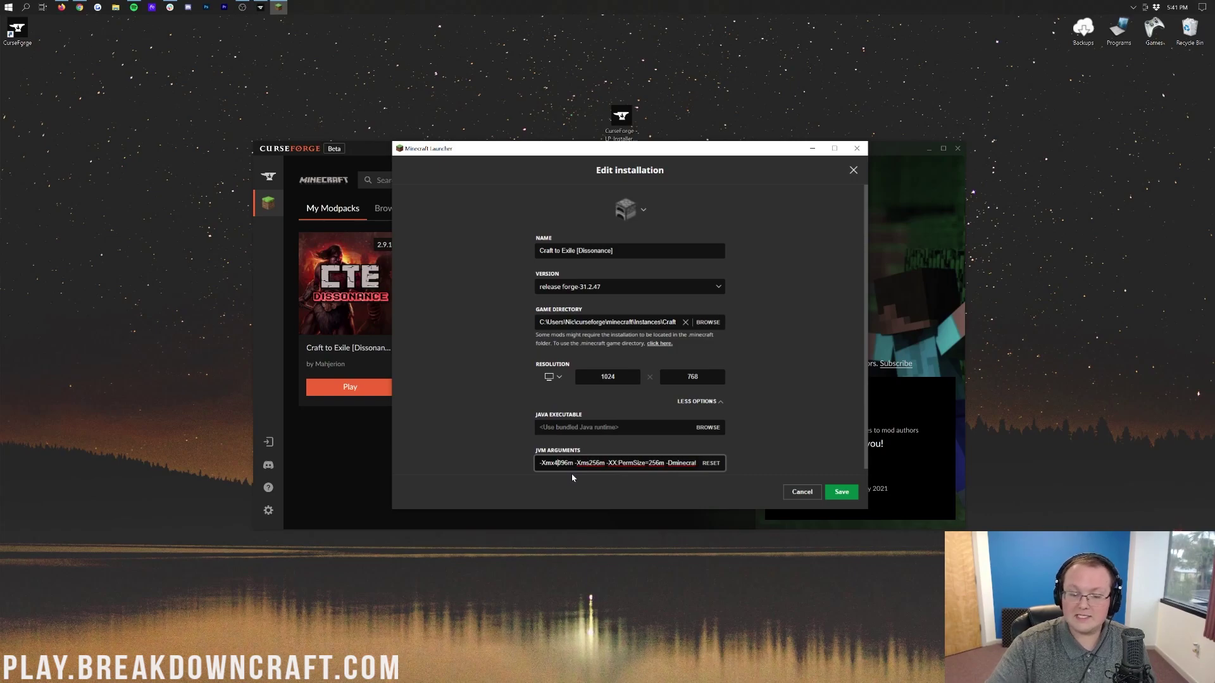
# Set the installation's game resolution to 1920x1080 and save the edited installation
pyautogui.click(559, 376)
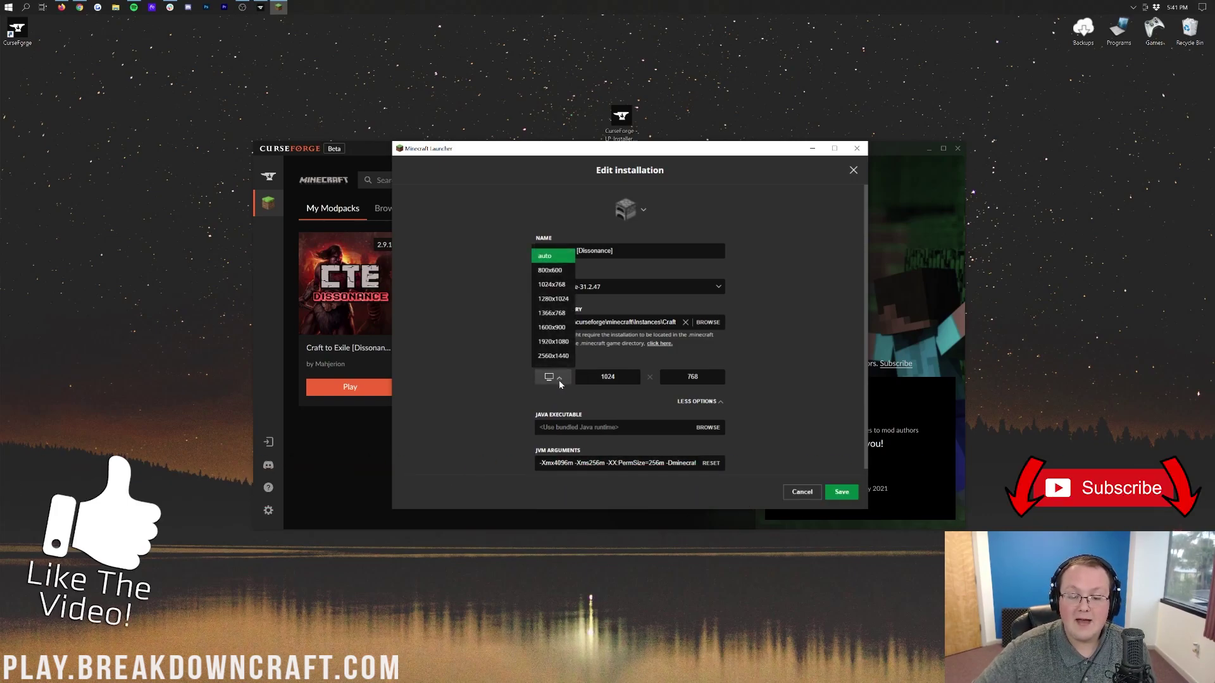
pyautogui.click(552, 345)
pyautogui.click(827, 493)
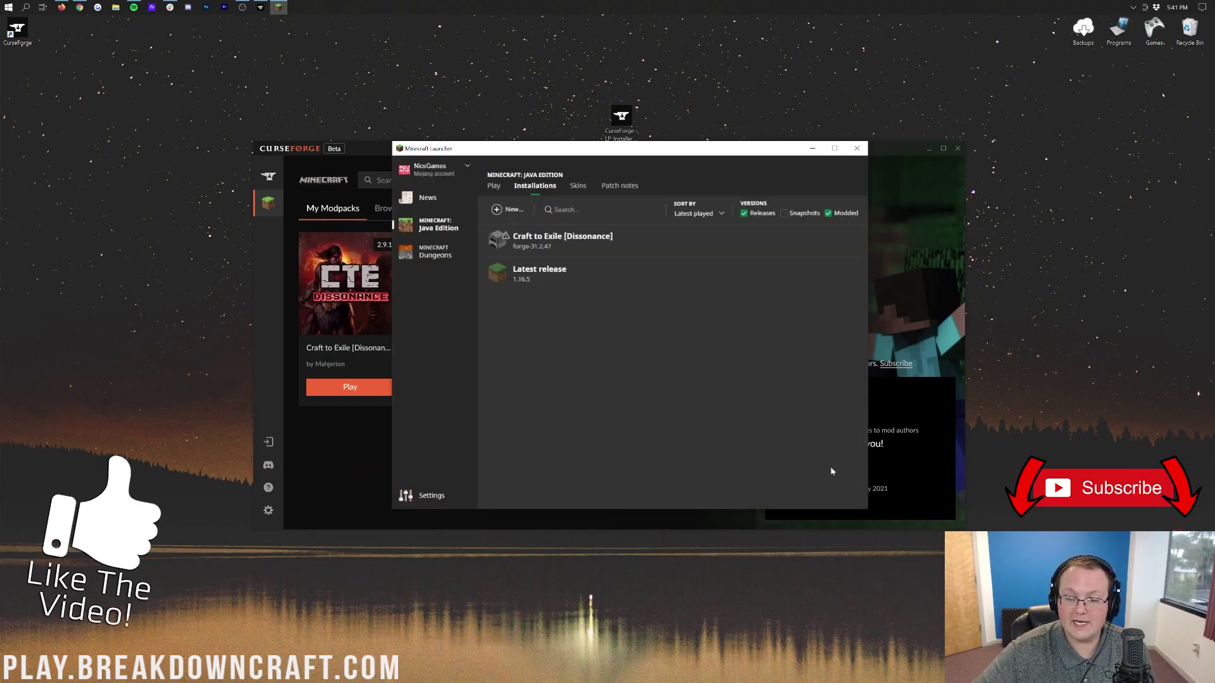
# Launch Craft to Exile [Dissonance], accepting the modified-installation risks and turning off further warnings for it
pyautogui.click(493, 186)
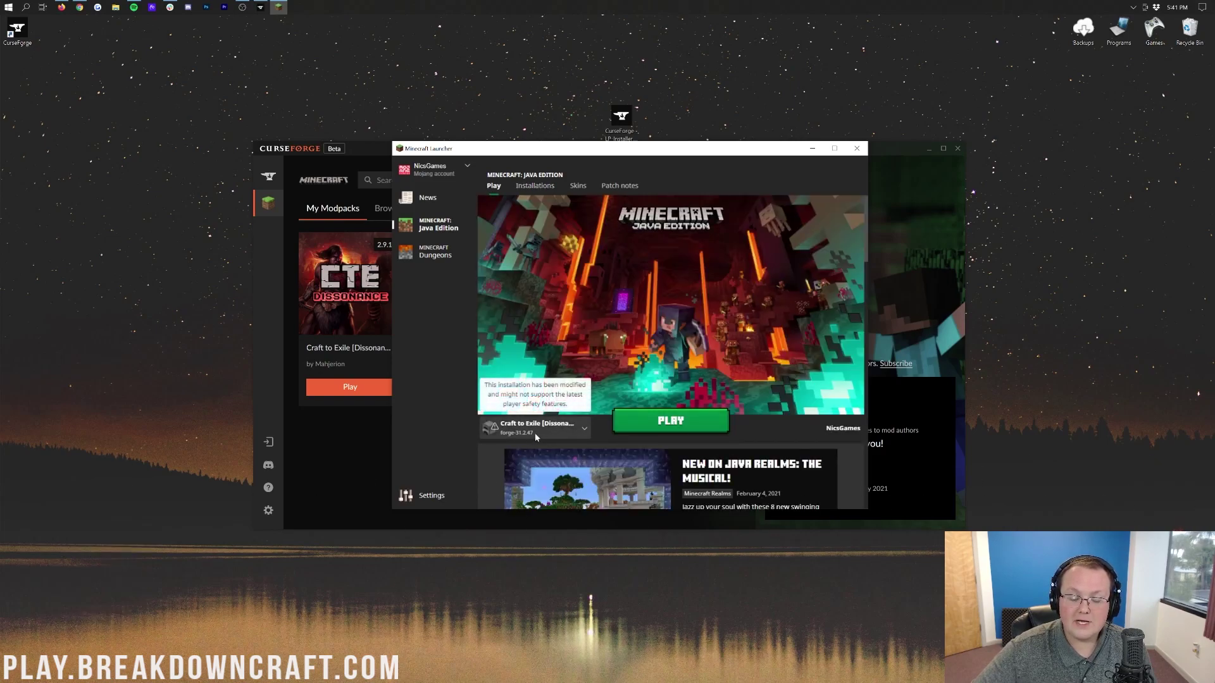
pyautogui.click(634, 427)
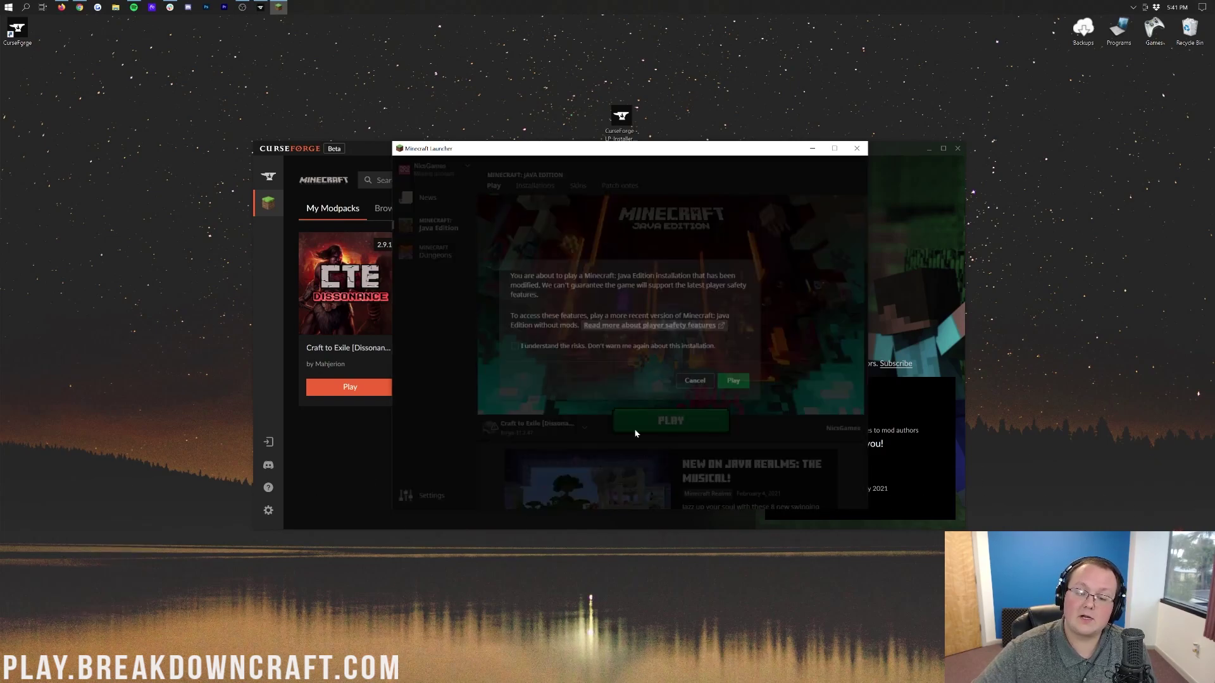
pyautogui.click(516, 349)
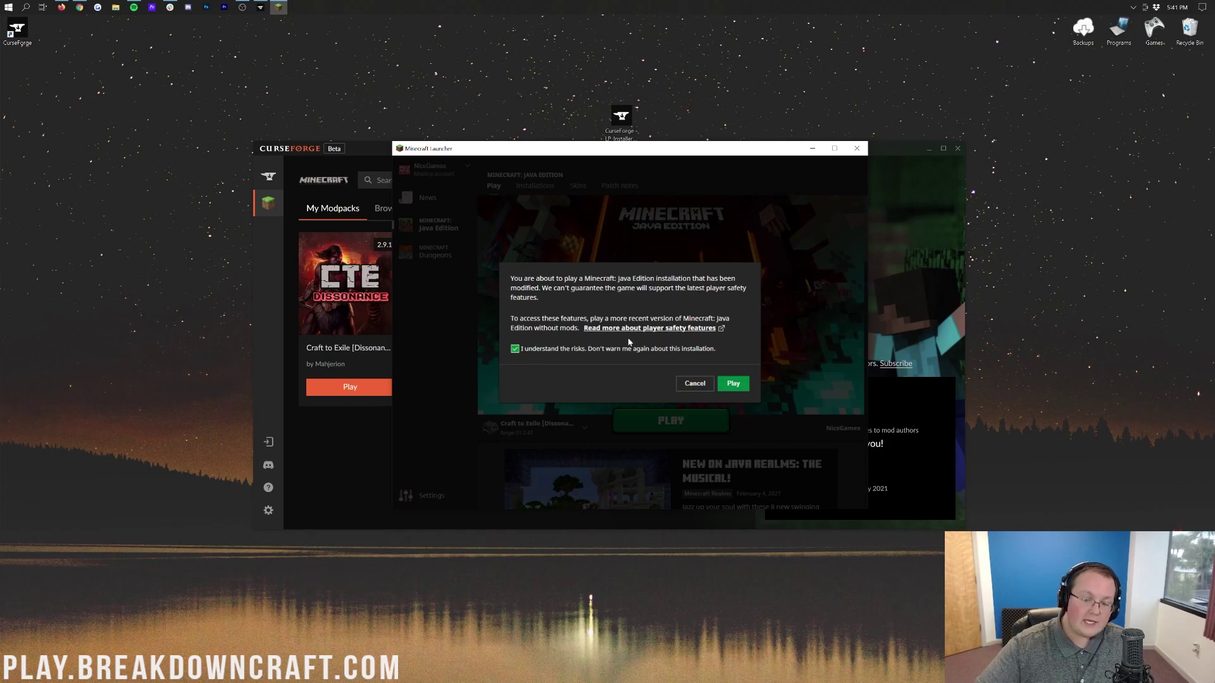
pyautogui.click(734, 384)
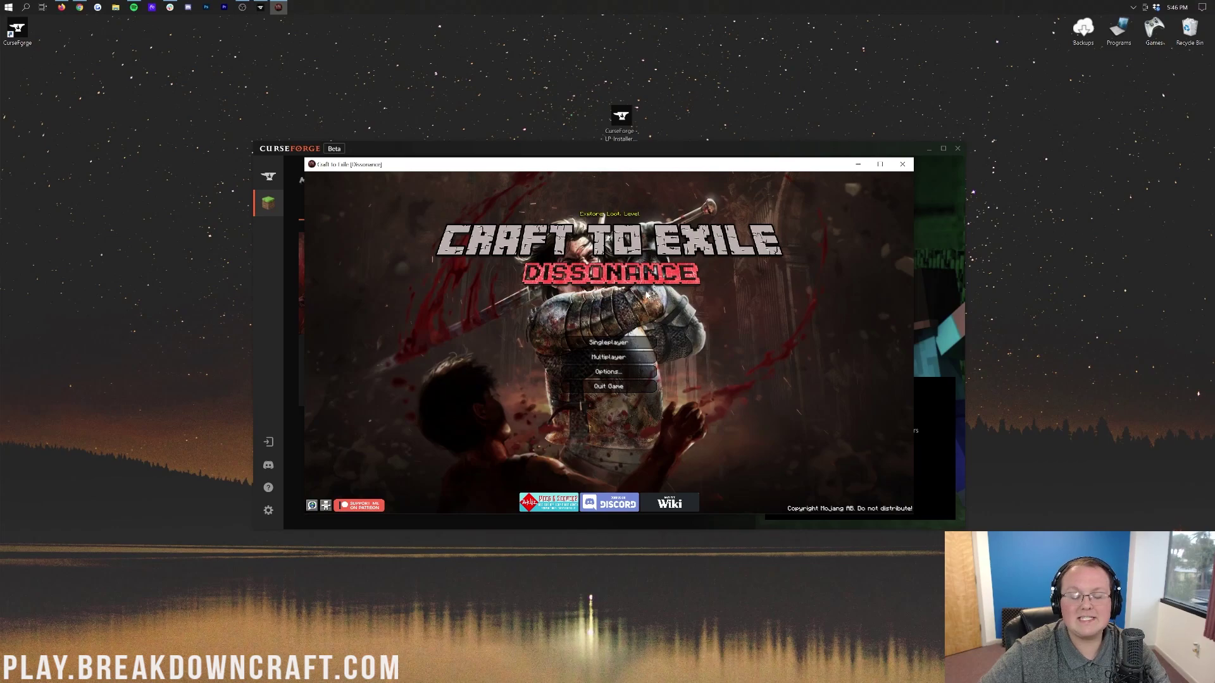
# Create a new singleplayer world under the default name New World and enter it
pyautogui.click(608, 342)
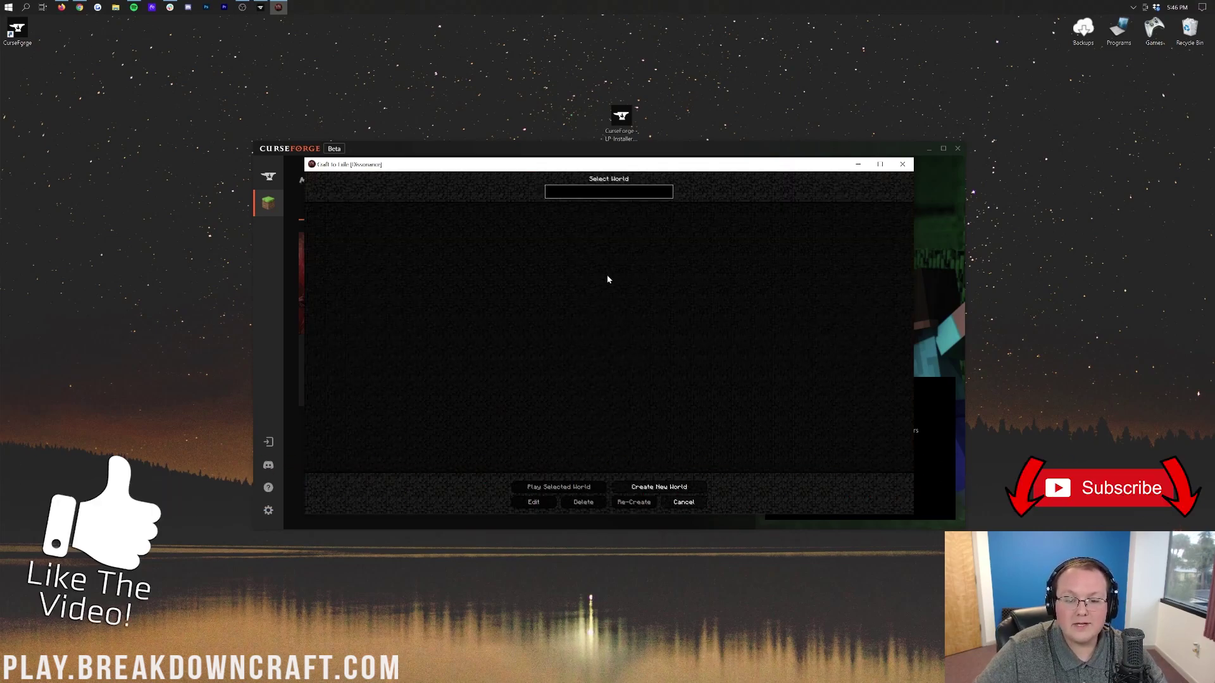
pyautogui.click(648, 487)
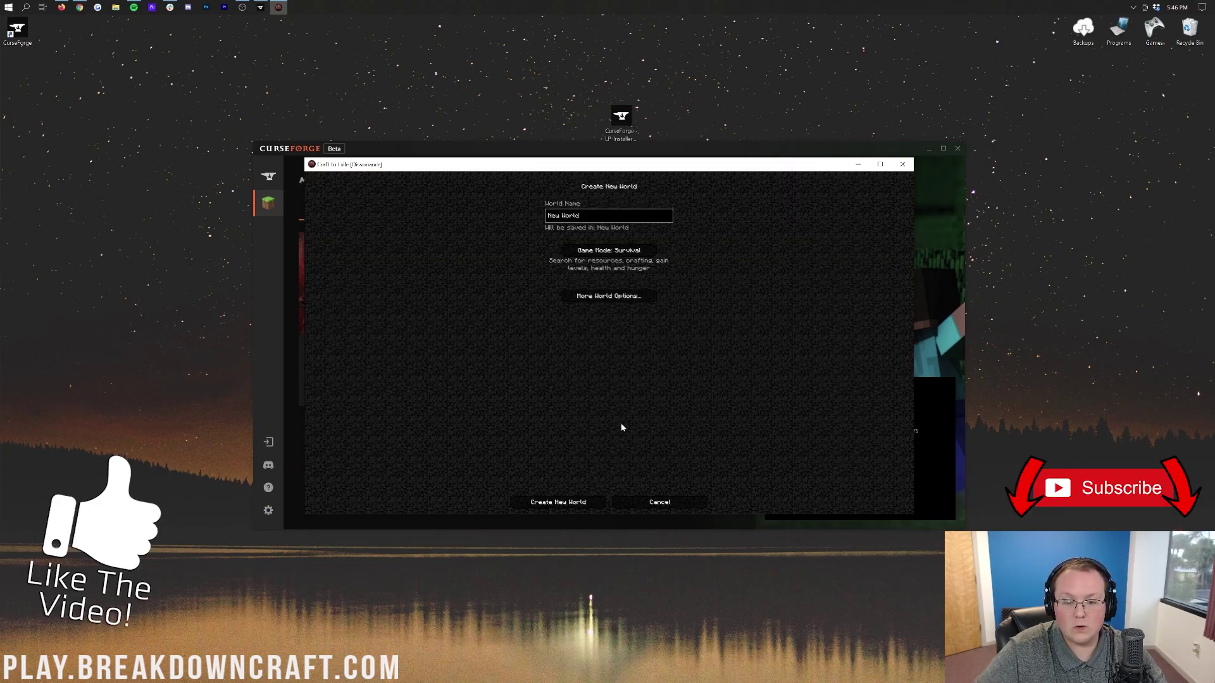
pyautogui.click(623, 251)
pyautogui.click(614, 253)
pyautogui.click(558, 502)
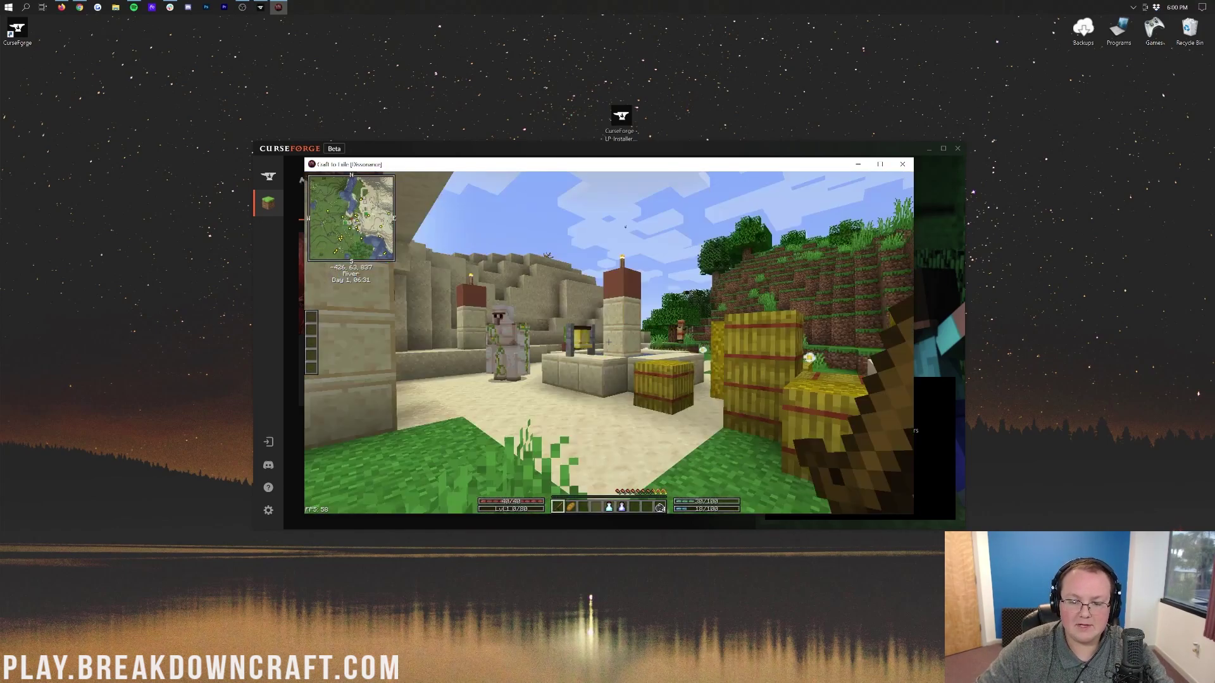
# Walk to the sandstone village house, open its door and look inside
pyautogui.press('w')
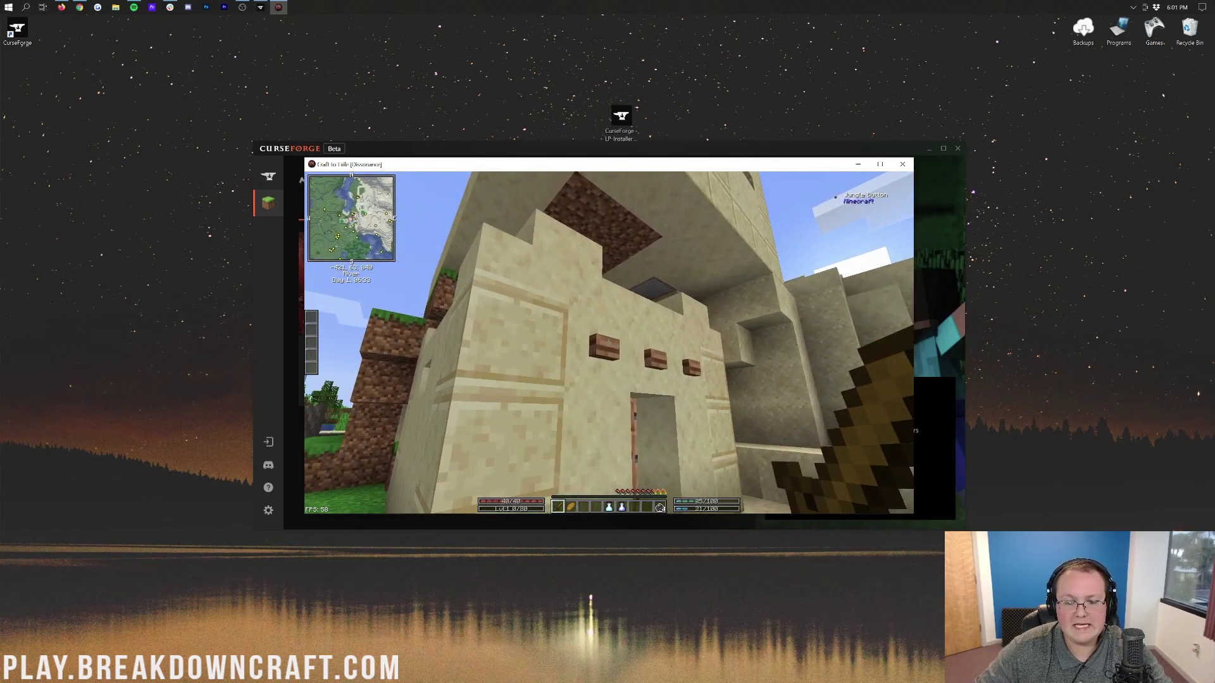
pyautogui.press('w')
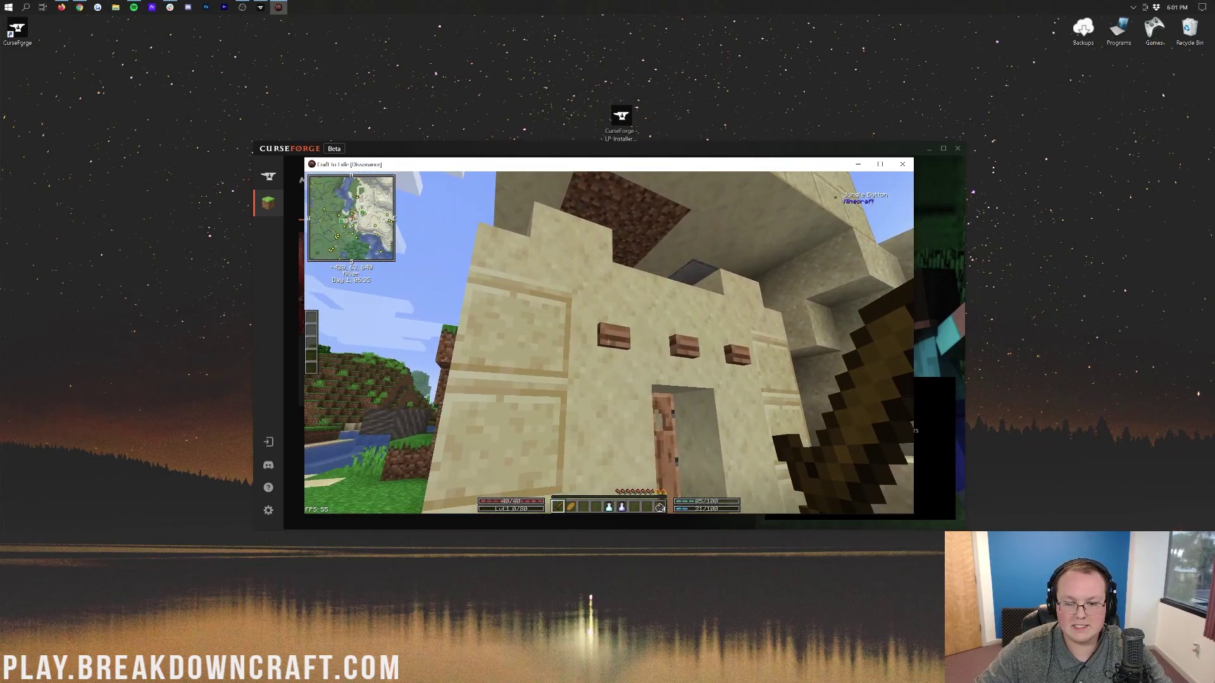
pyautogui.rightClick(609, 342)
pyautogui.press('w')
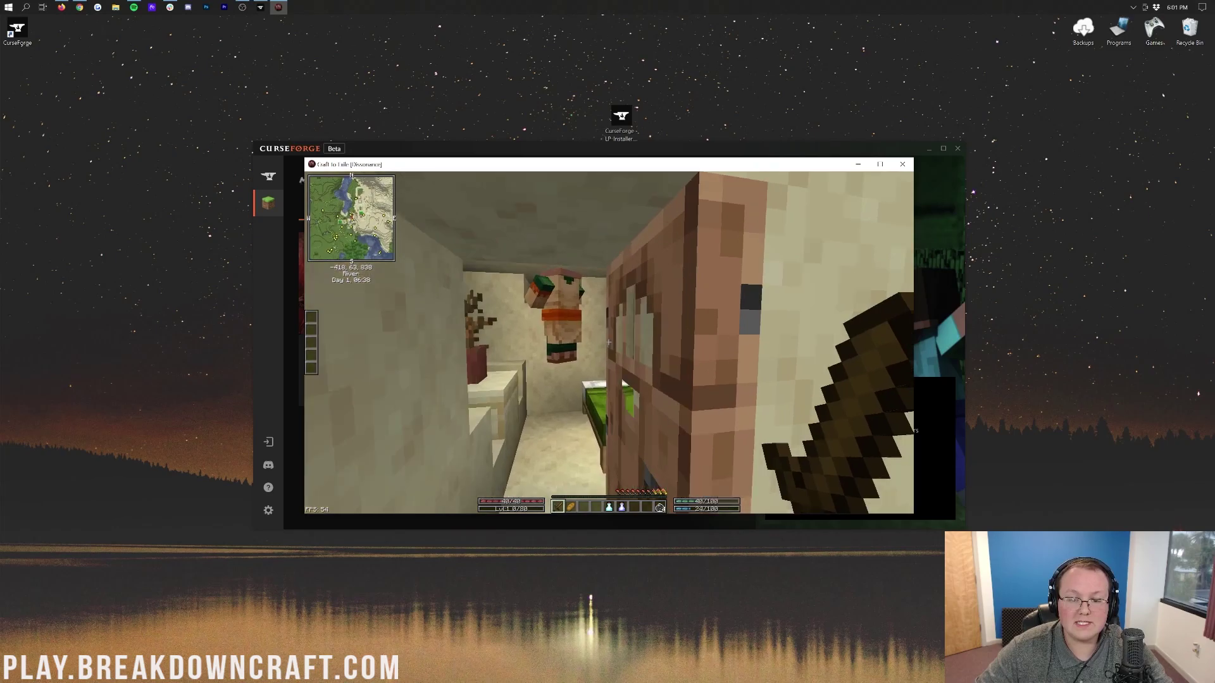
pyautogui.rightClick(608, 342)
pyautogui.press('w')
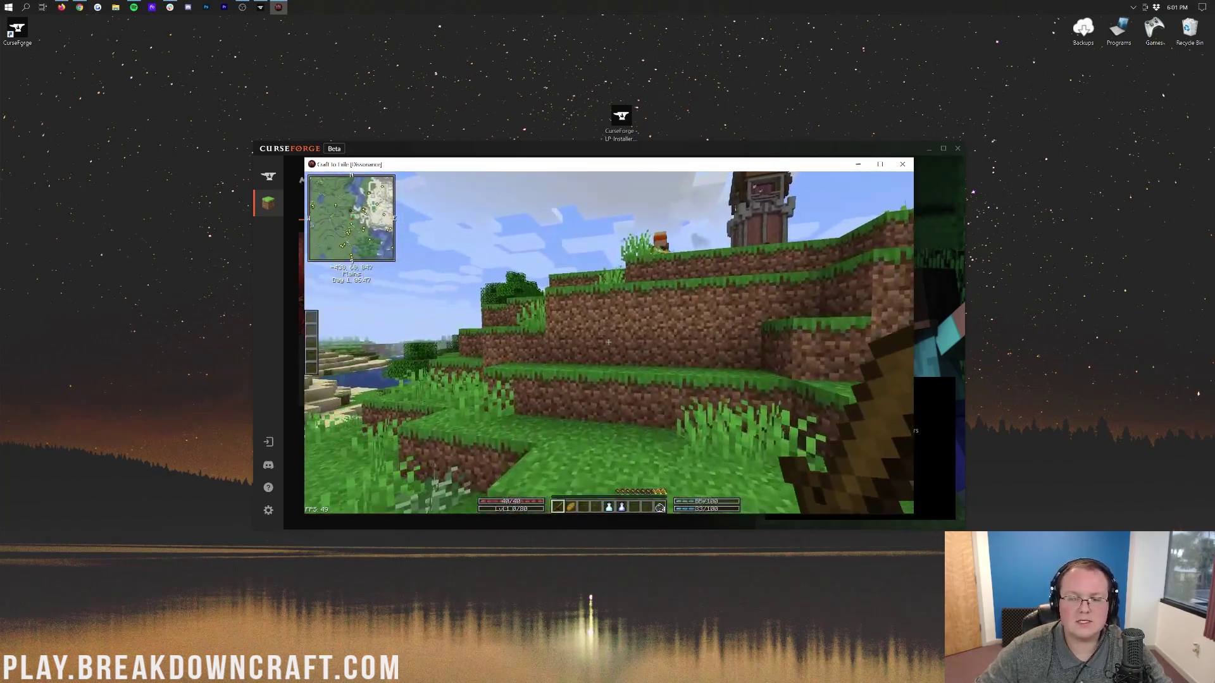
# Climb the grassy hill toward the tower and look through the inventory with its modded item list
pyautogui.press('w')
pyautogui.press('space')
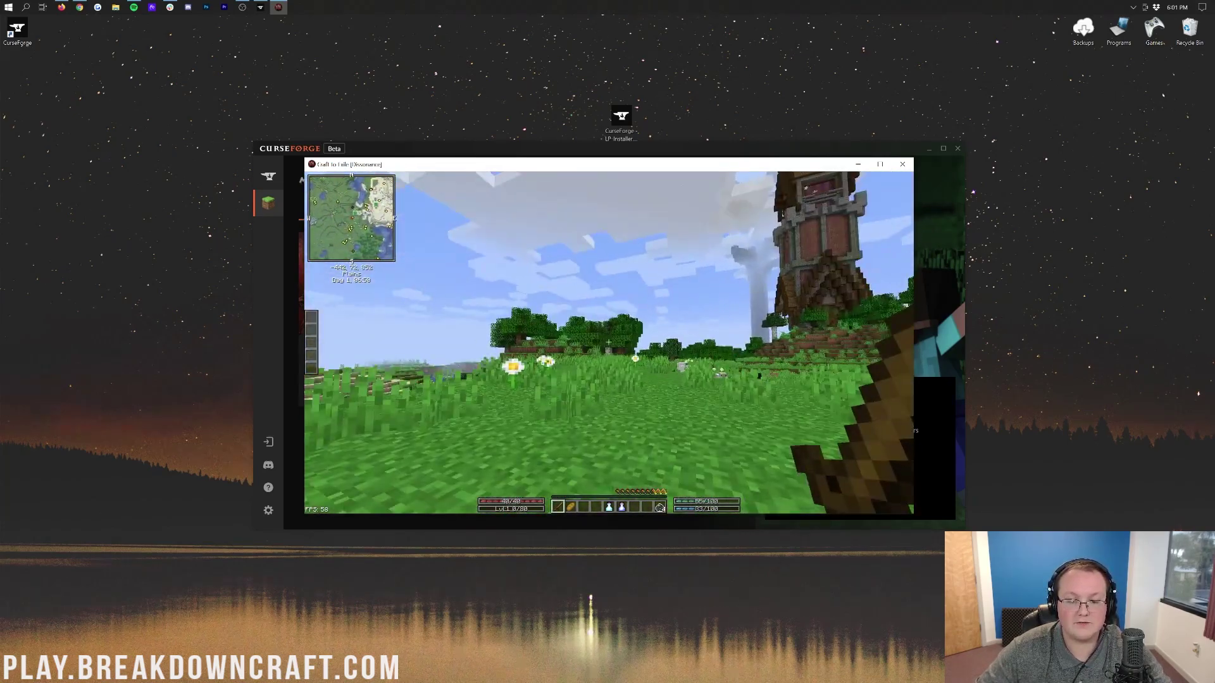
pyautogui.press('e')
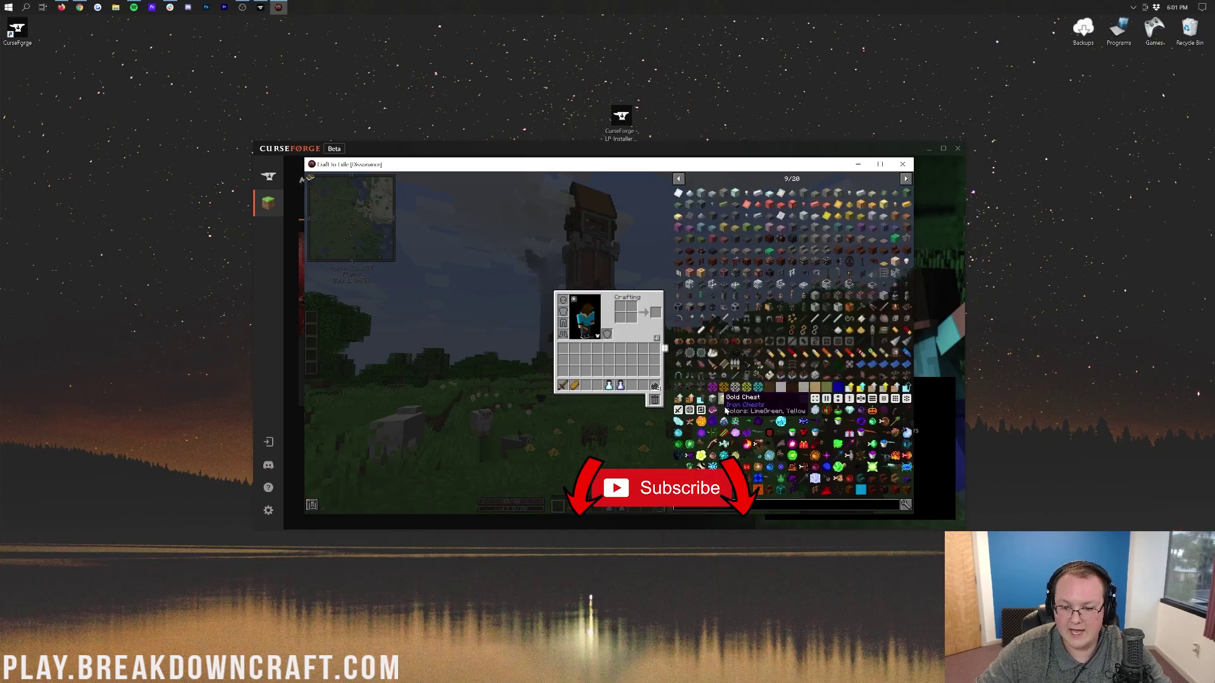
pyautogui.press('e')
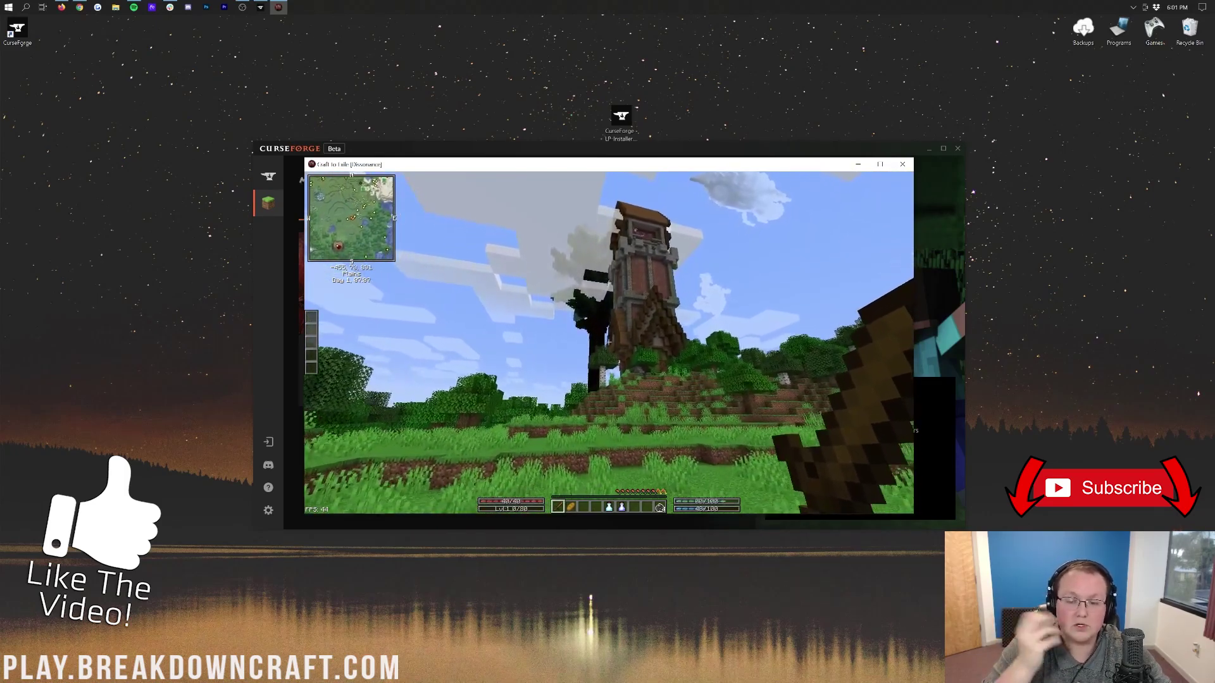
# Explore the area around the tower by walking through the nearby forest and back onto the open plains
pyautogui.press('w')
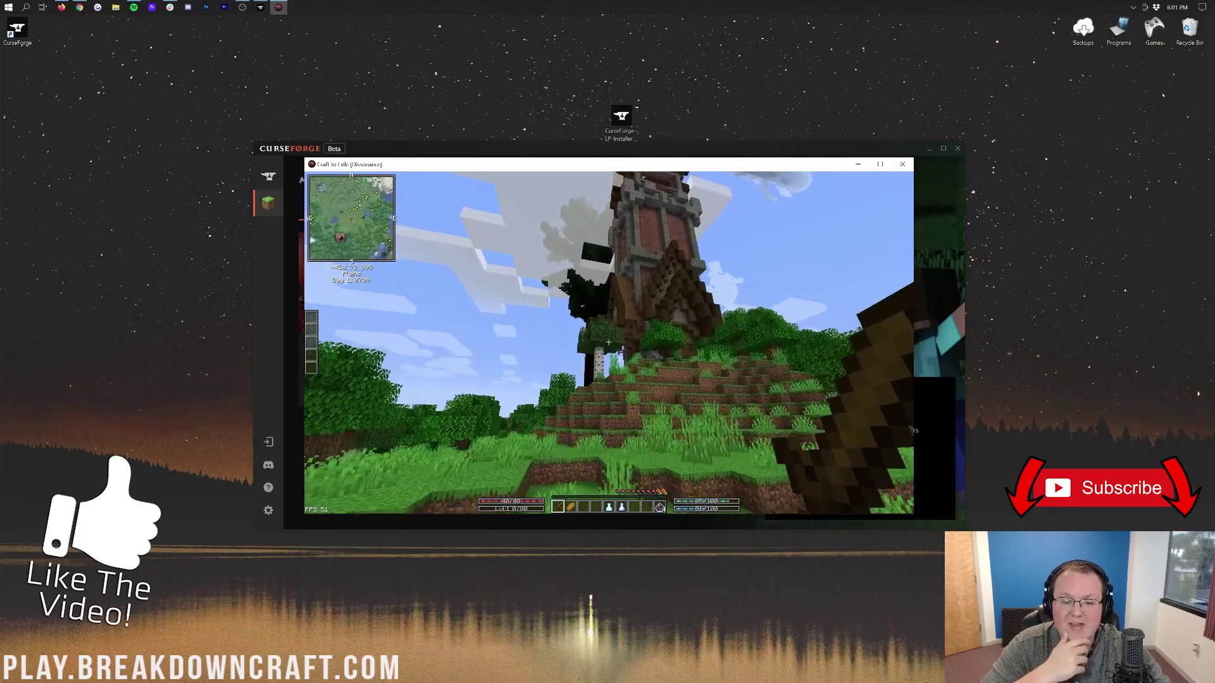
pyautogui.press('w')
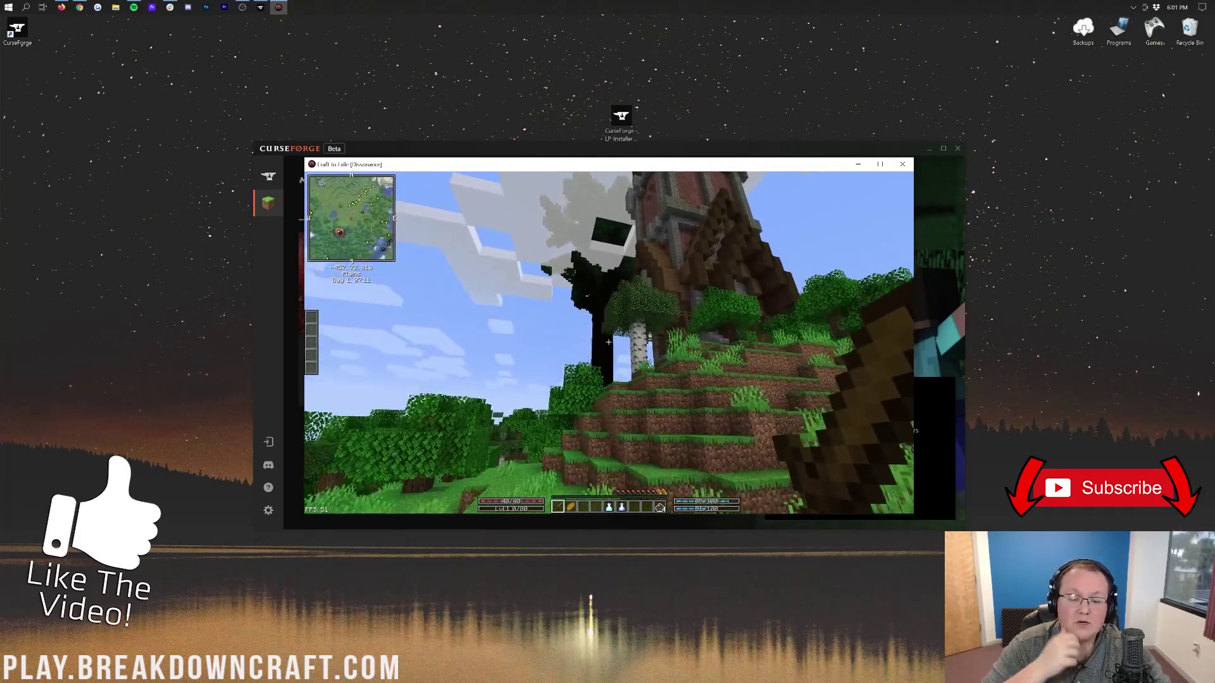
pyautogui.press('w')
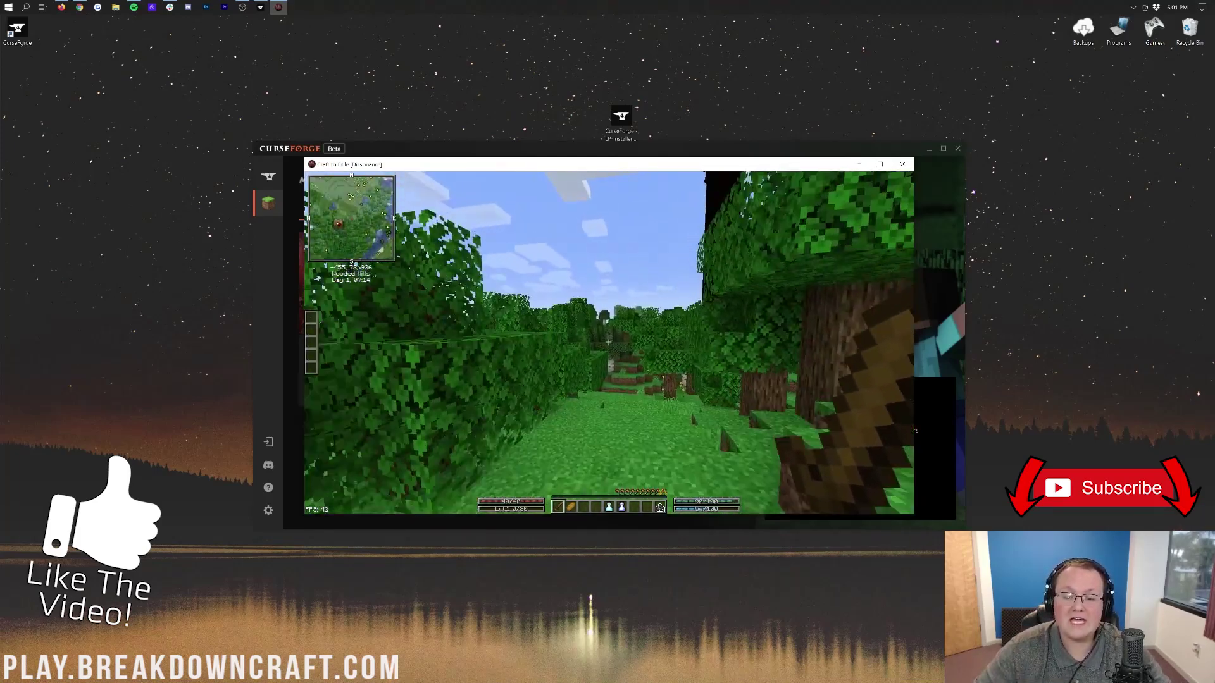
pyautogui.press('w')
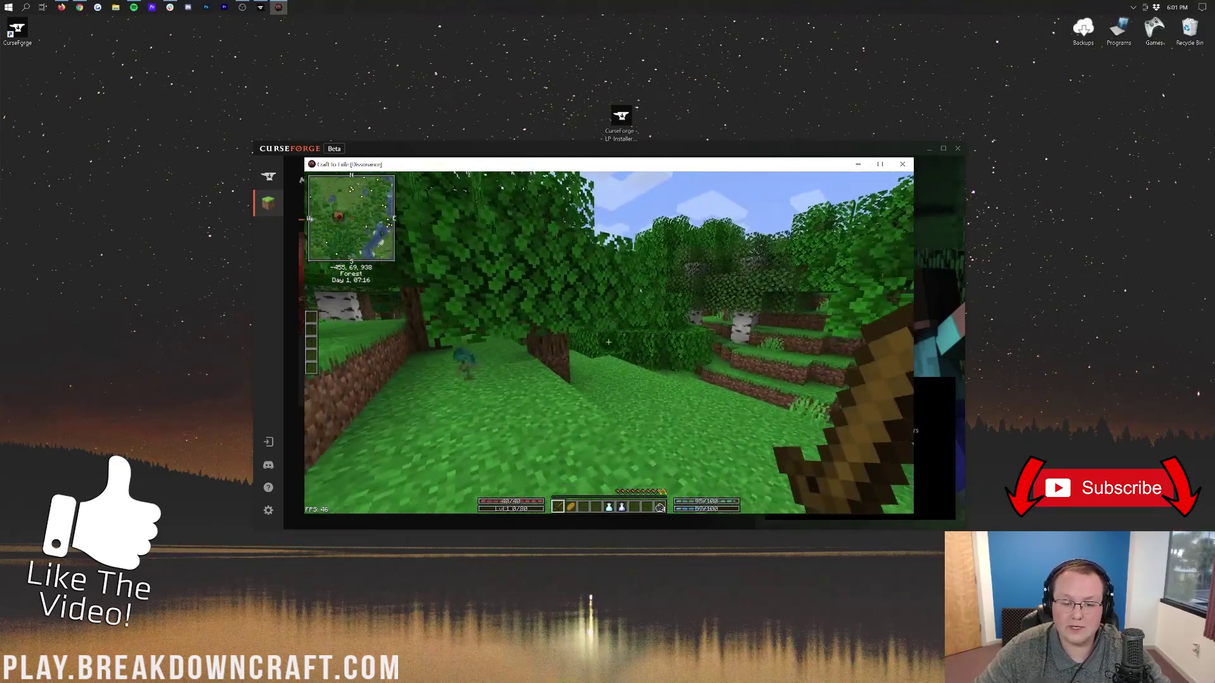
pyautogui.press('w')
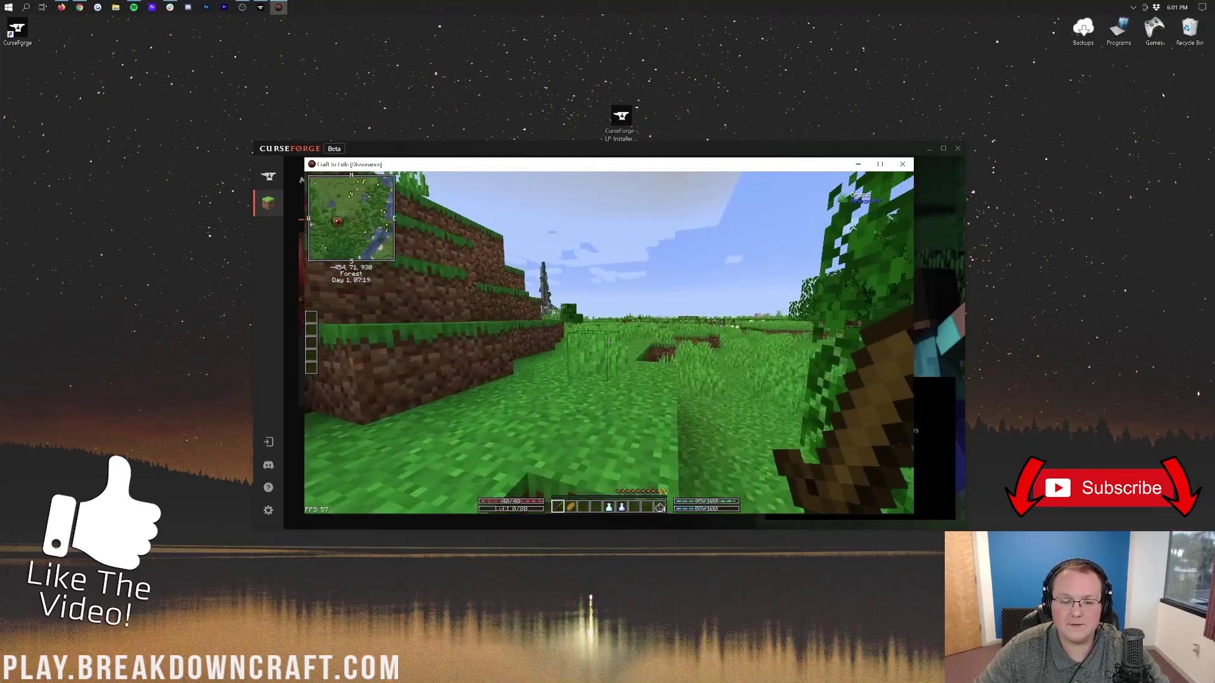
pyautogui.press('w')
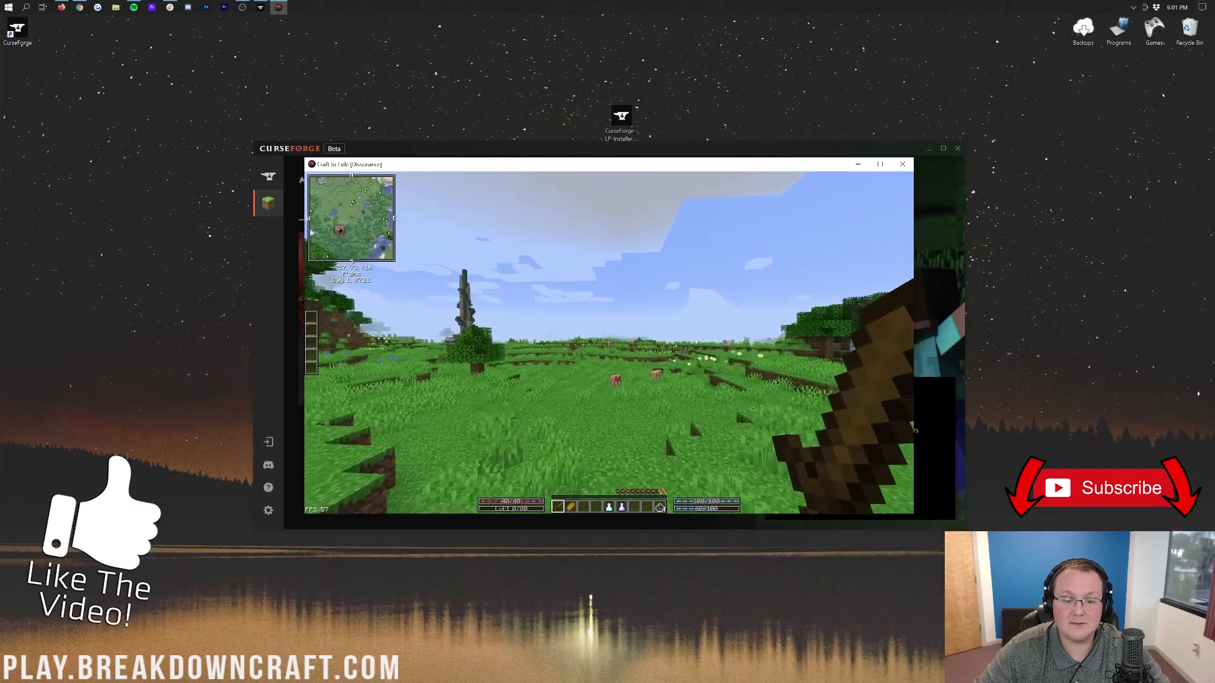
pyautogui.press('w')
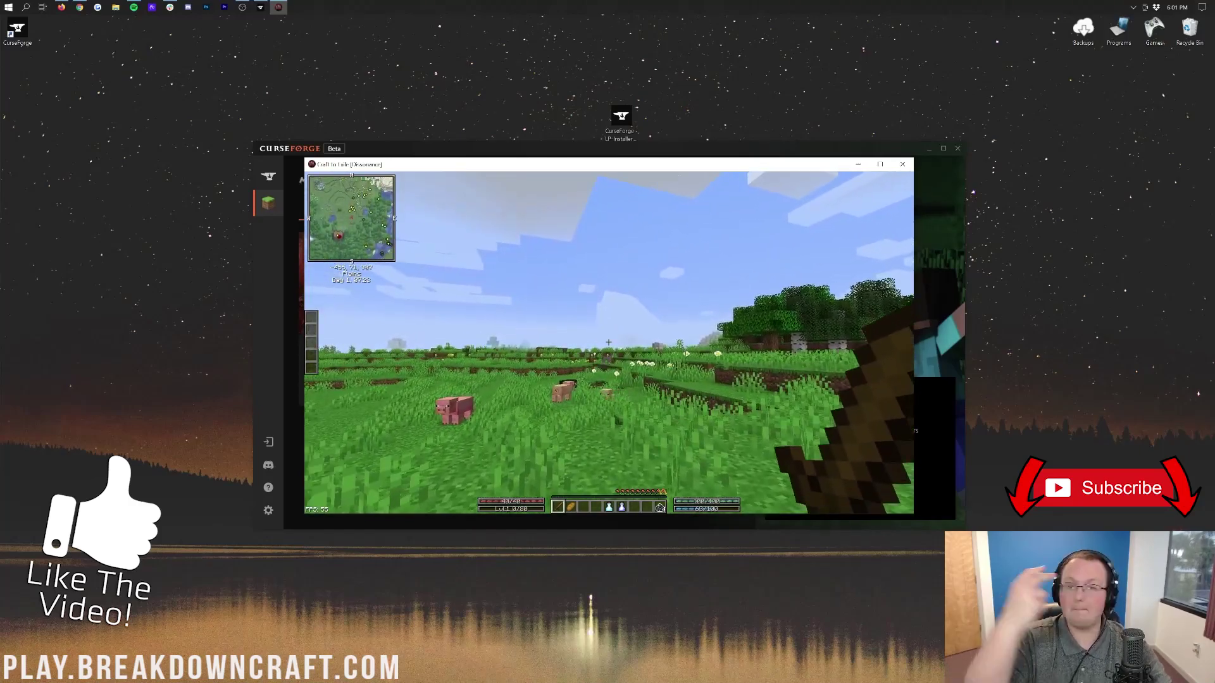